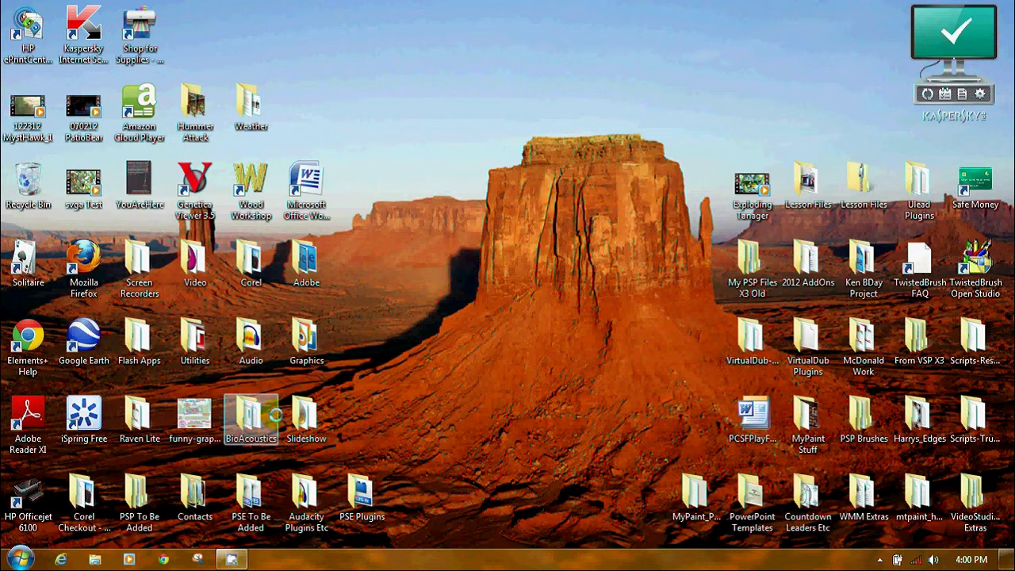
Launch Serif MoviePlus Starter Edition from the desktop's Video folder and dismiss its startup wizard.
{"action": "double_click", "coordinate": [192, 262]}
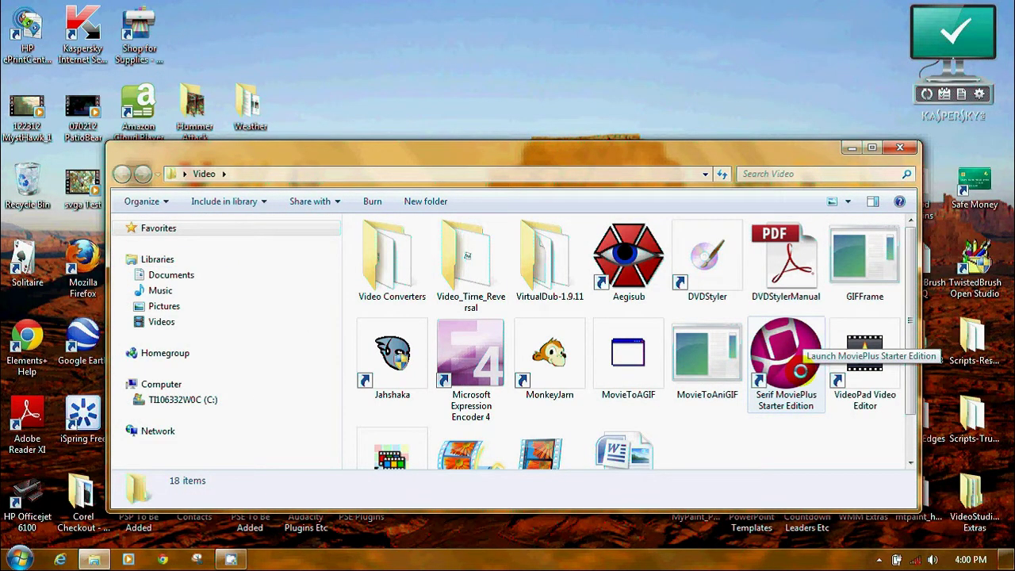
{"action": "left_click", "coordinate": [799, 363]}
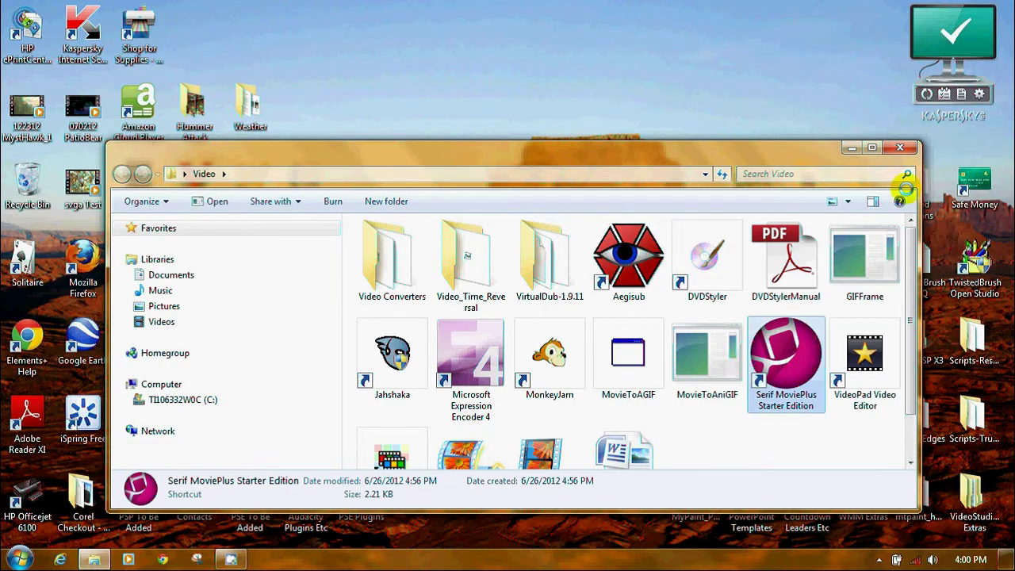
{"action": "left_click", "coordinate": [900, 146]}
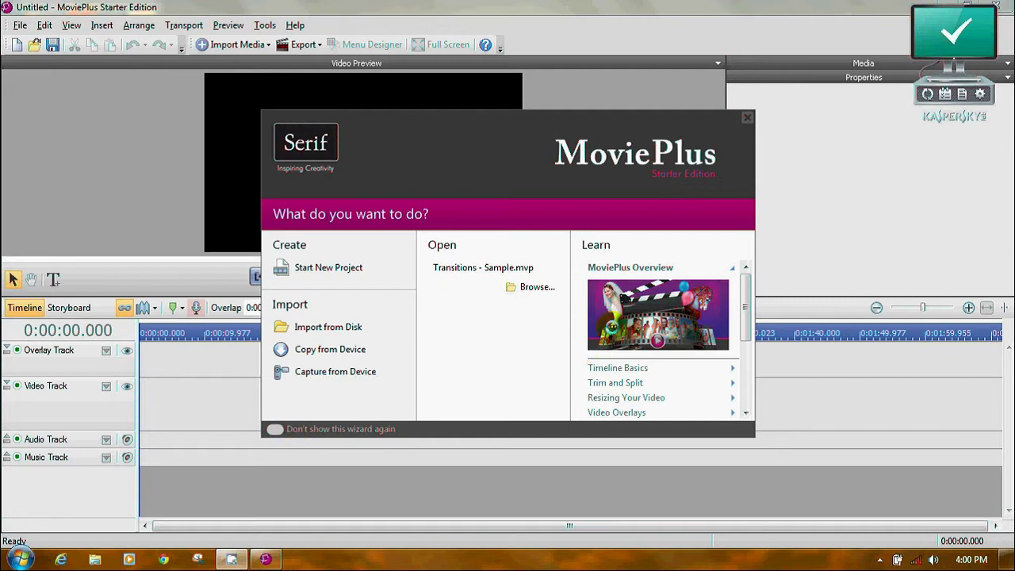
{"action": "left_click_drag", "start_coordinate": [747, 286], "coordinate": [738, 229]}
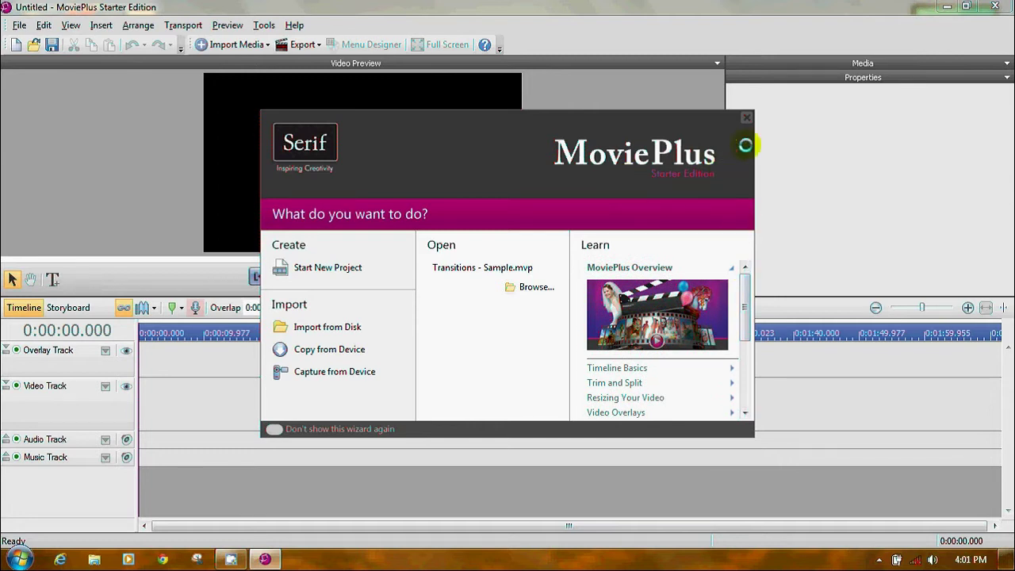
{"action": "left_click", "coordinate": [745, 117]}
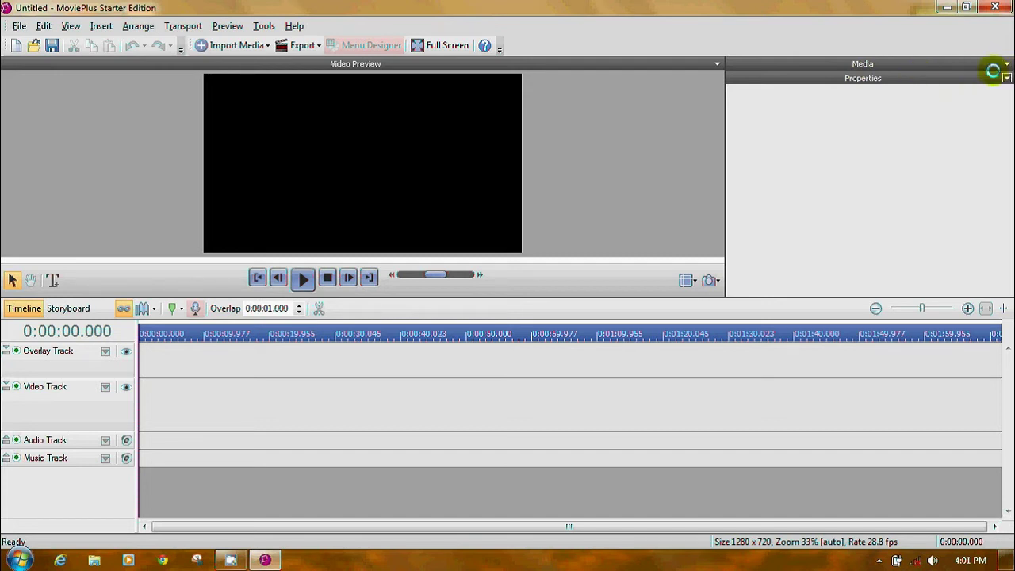
Import the Wildlife video from Public Videos > Sample Videos into the project media.
{"action": "left_click", "coordinate": [863, 63]}
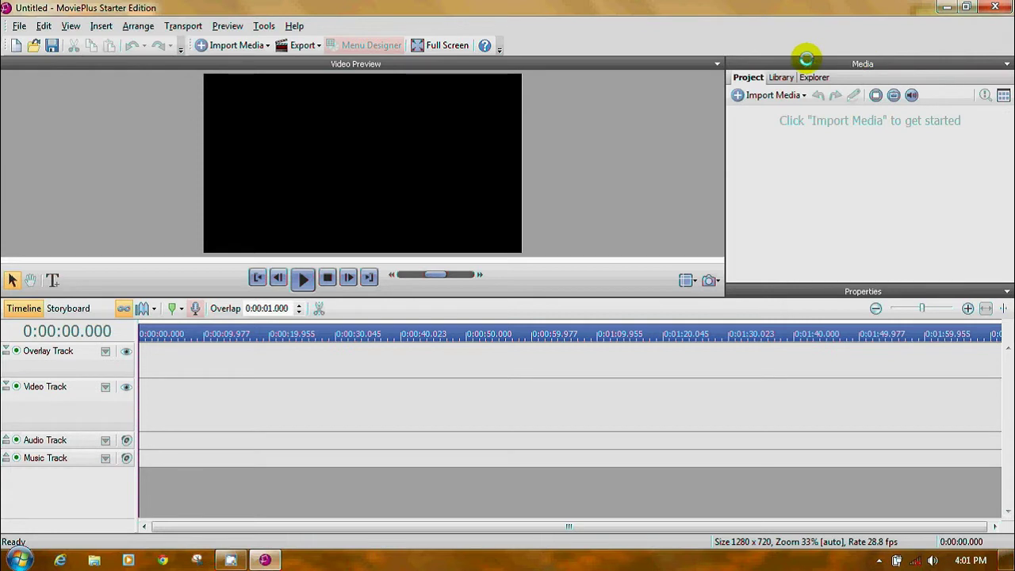
{"action": "left_click", "coordinate": [775, 95]}
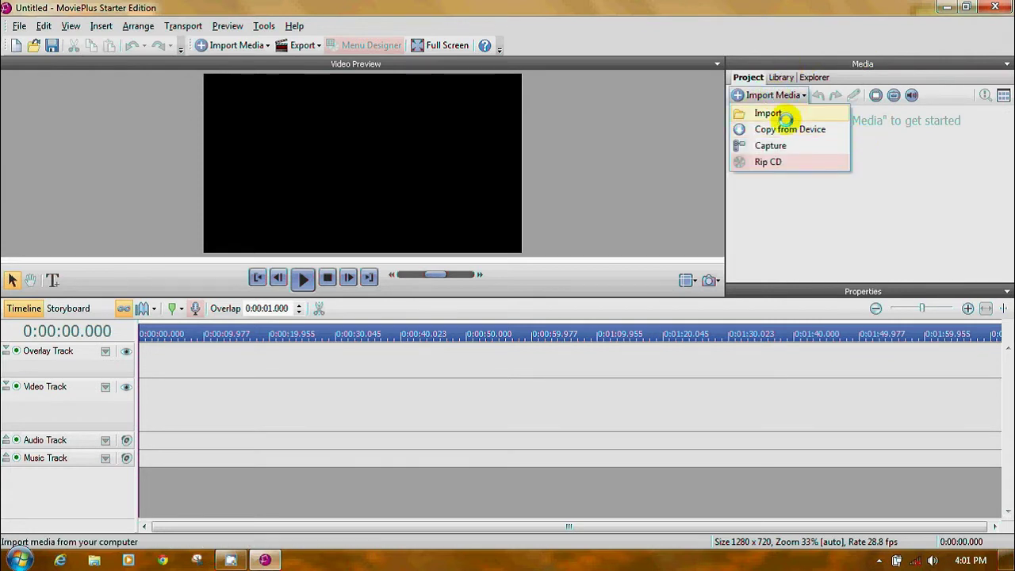
{"action": "left_click", "coordinate": [767, 113]}
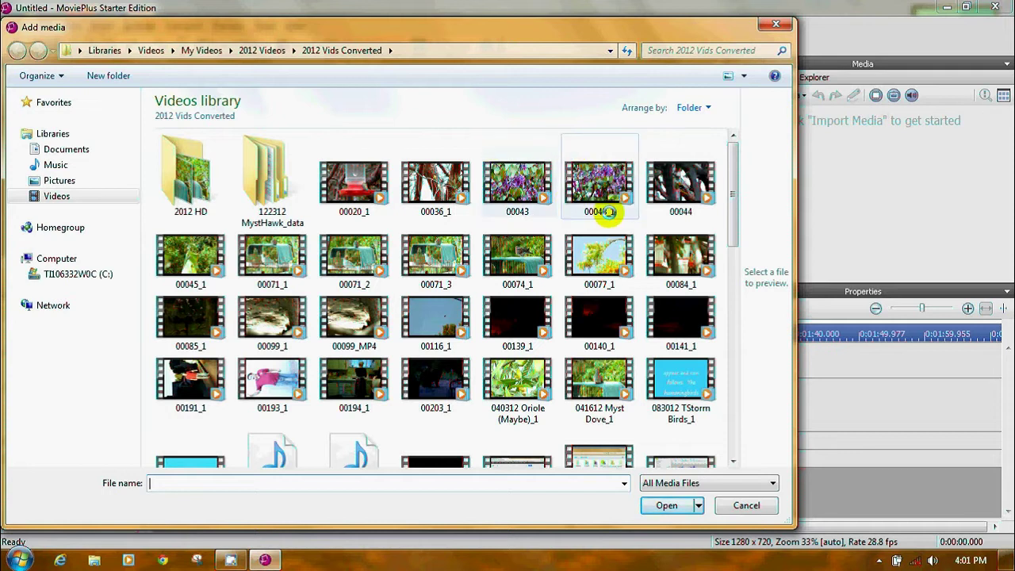
{"action": "left_click", "coordinate": [24, 196]}
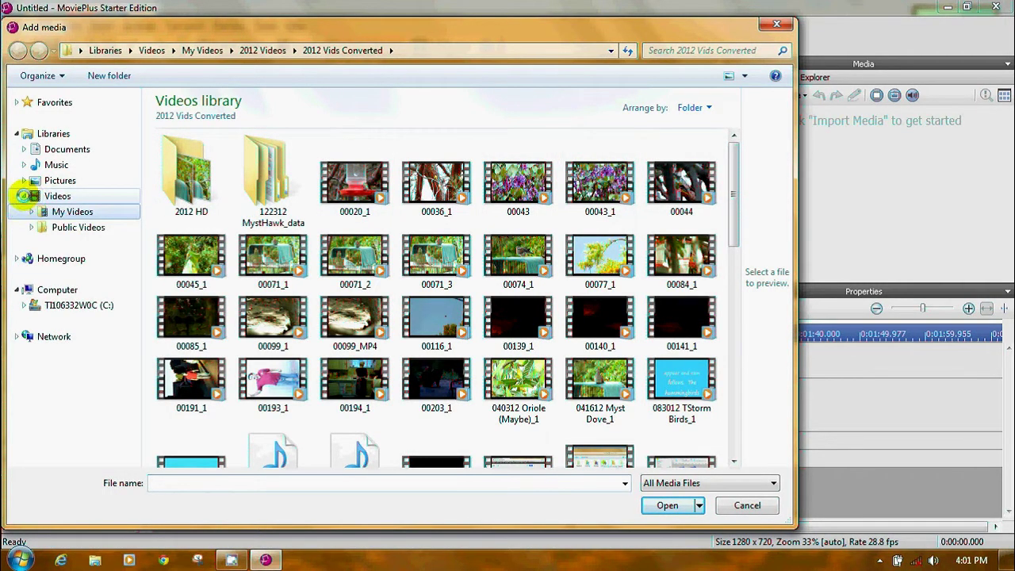
{"action": "left_click", "coordinate": [32, 227]}
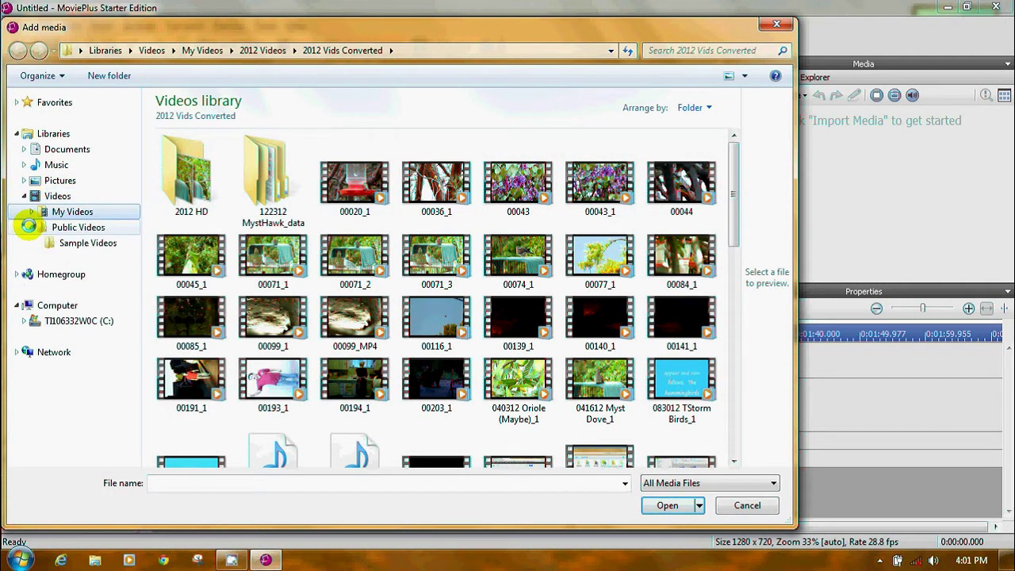
{"action": "left_click", "coordinate": [79, 238]}
{"action": "left_click", "coordinate": [191, 155]}
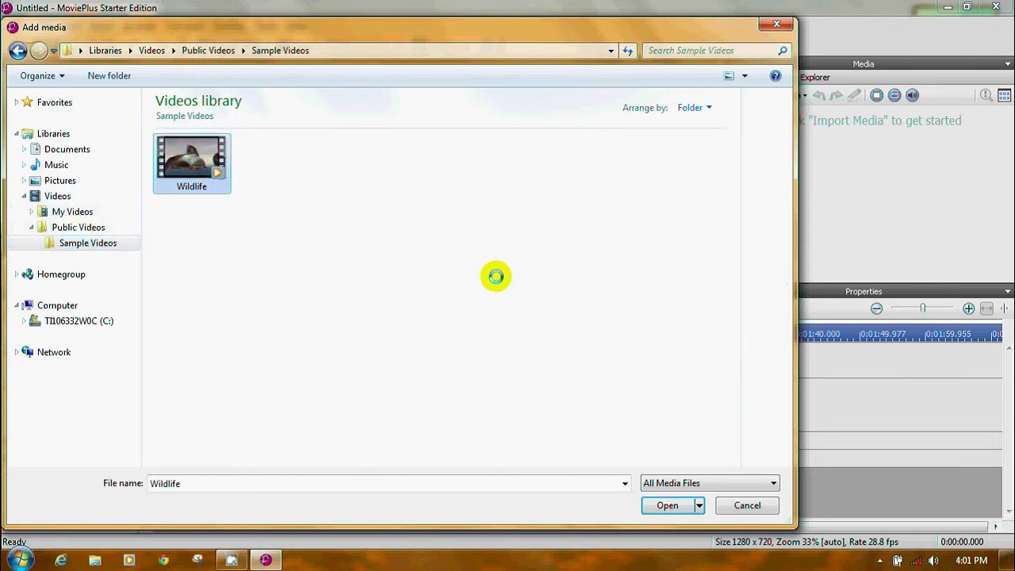
{"action": "left_click", "coordinate": [669, 504]}
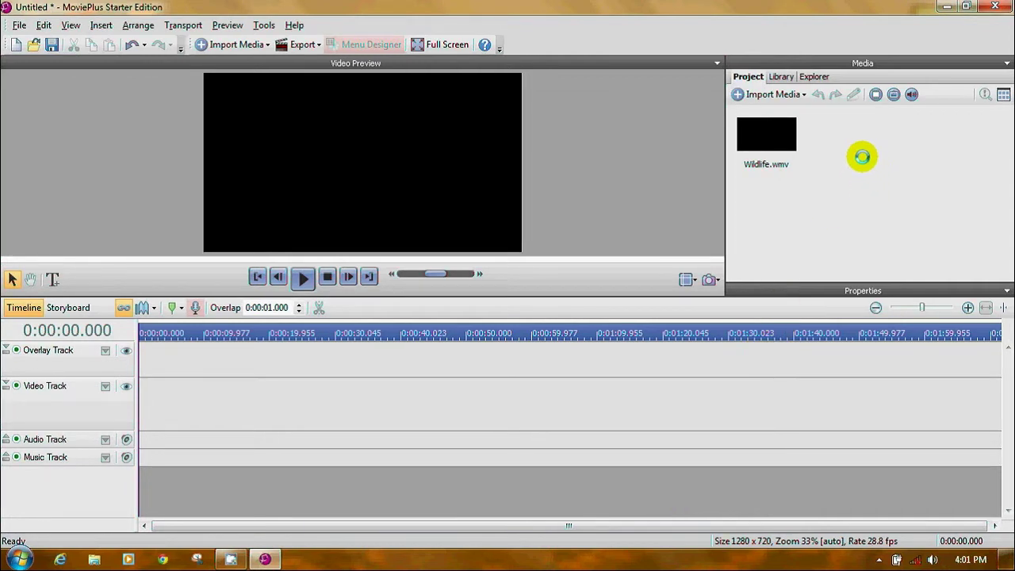
Place Wildlife.wmv at the start of the Video Track and mute the Audio Track.
{"action": "mouse_move", "coordinate": [766, 143]}
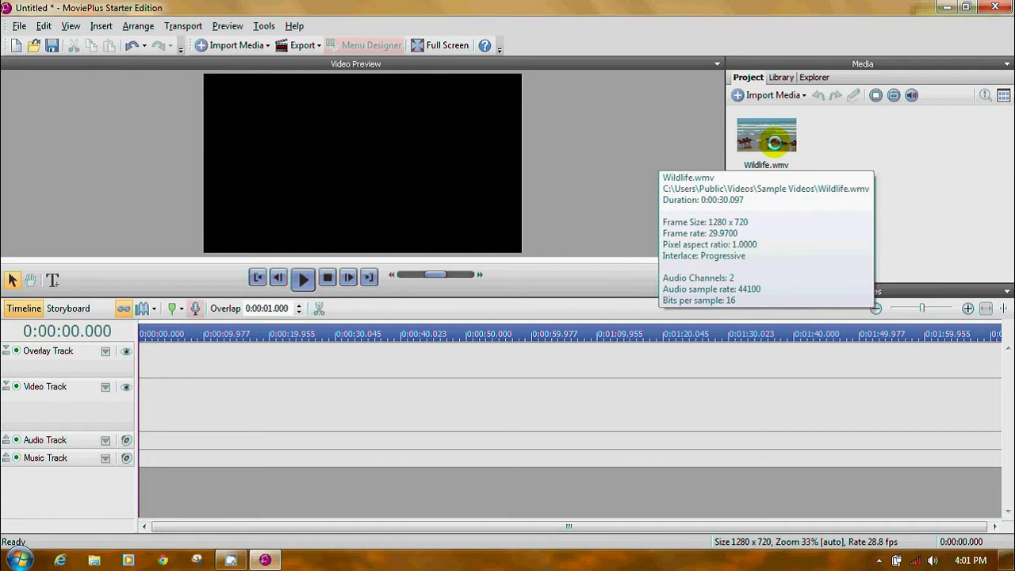
{"action": "left_click_drag", "start_coordinate": [765, 129], "coordinate": [137, 395]}
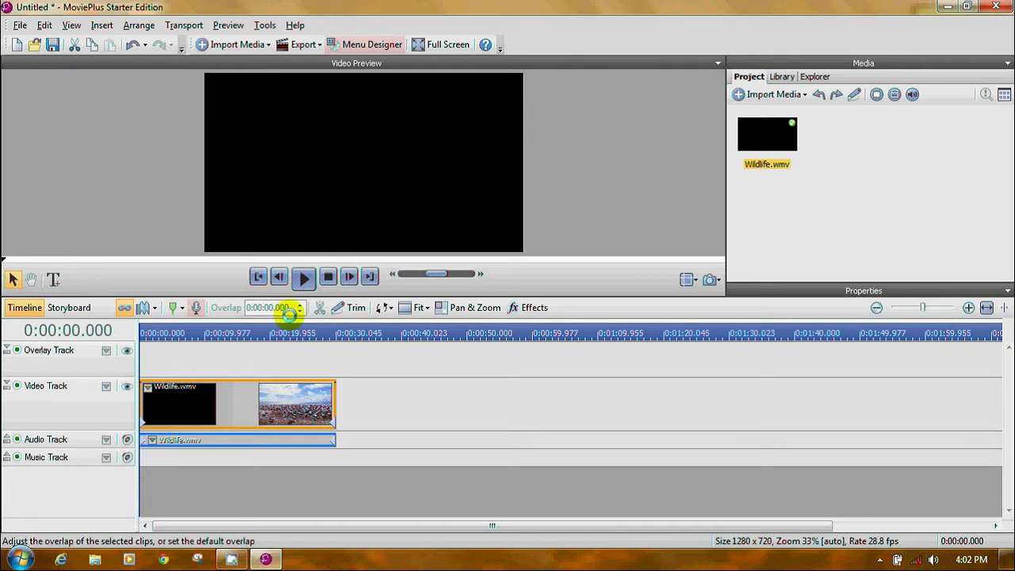
{"action": "left_click_drag", "start_coordinate": [141, 332], "coordinate": [146, 331]}
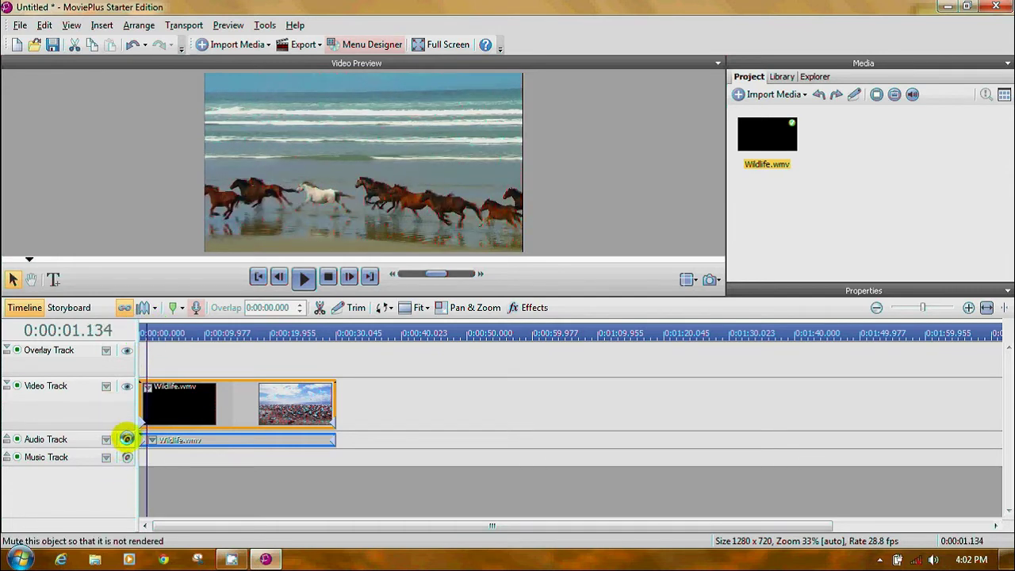
{"action": "left_click", "coordinate": [126, 438]}
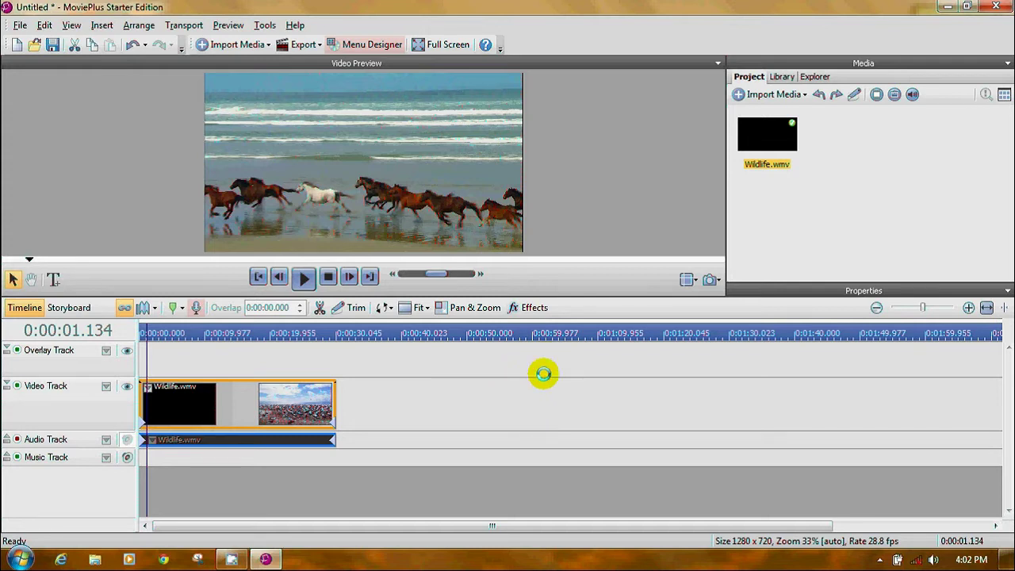
Examine the video effects available for the Wildlife clip and their presets, including Chroma Key, Levels, Noise, Motion Blur and Solarize, without applying any.
{"action": "left_click", "coordinate": [533, 308]}
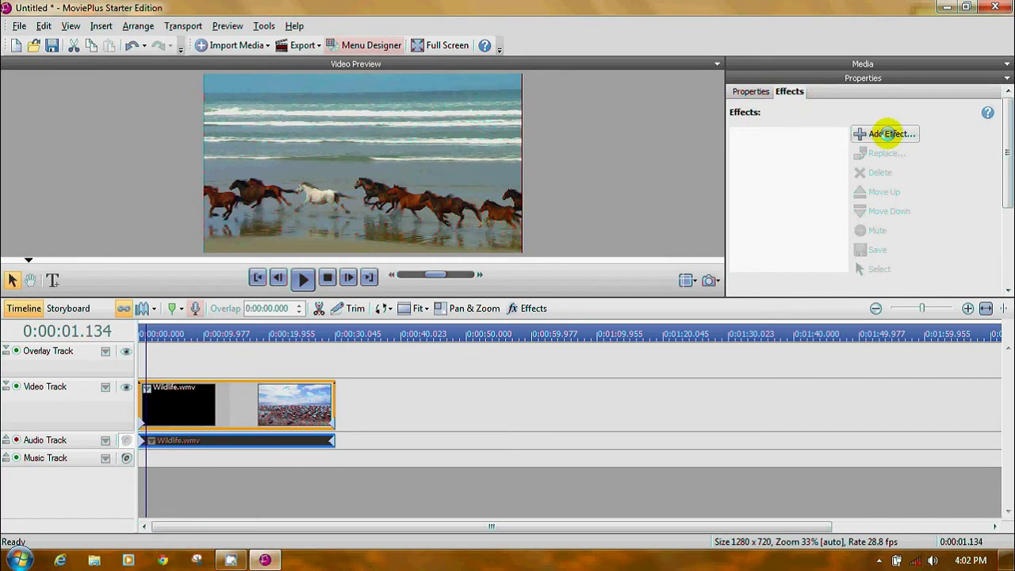
{"action": "left_click", "coordinate": [881, 132]}
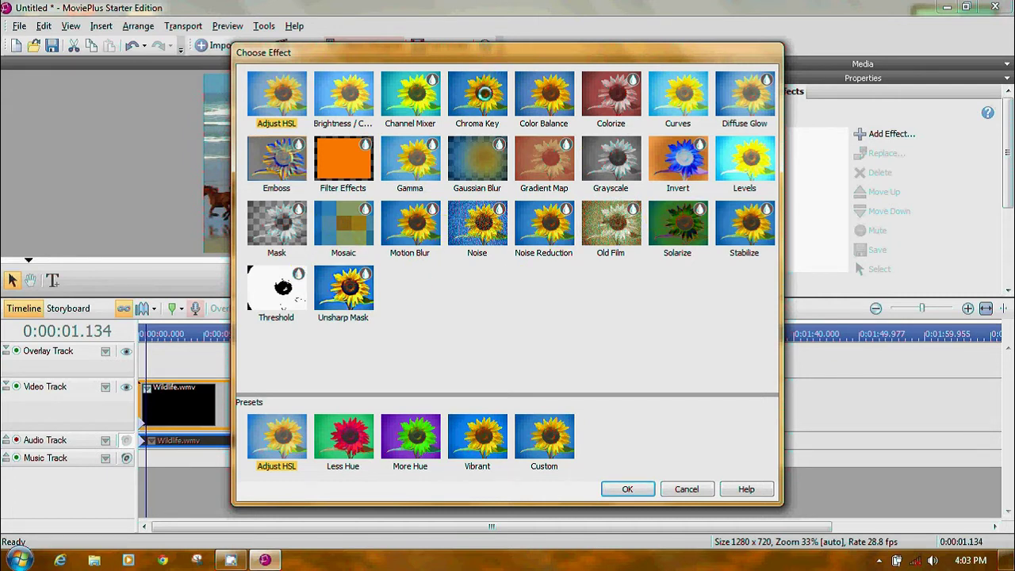
{"action": "left_click", "coordinate": [480, 94]}
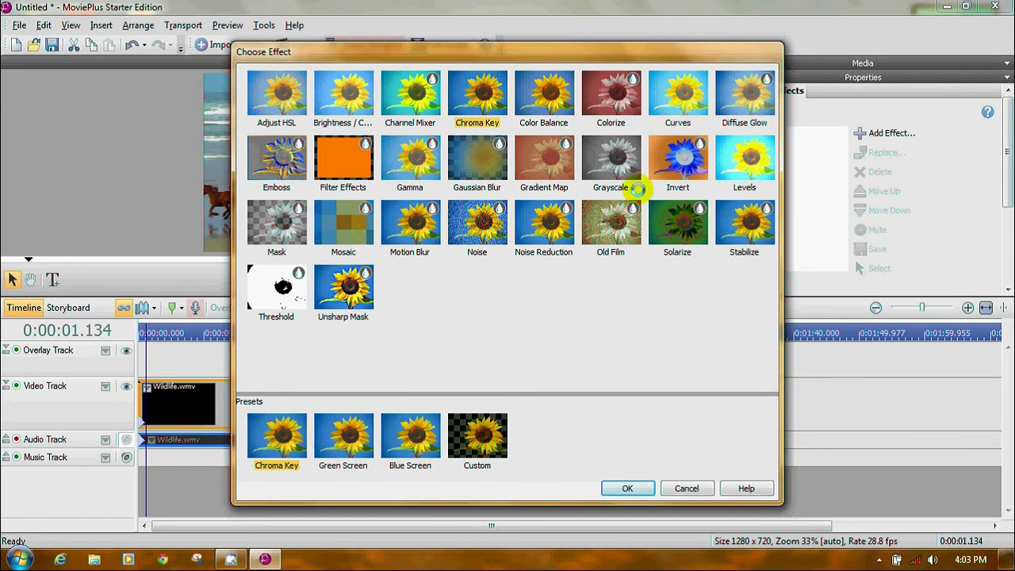
{"action": "left_click", "coordinate": [748, 155]}
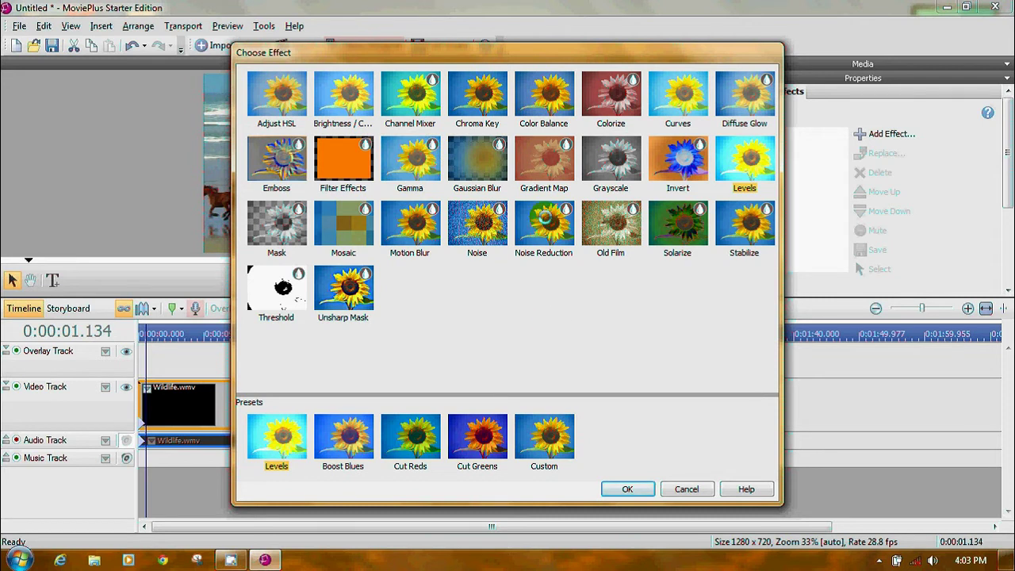
{"action": "left_click", "coordinate": [543, 223]}
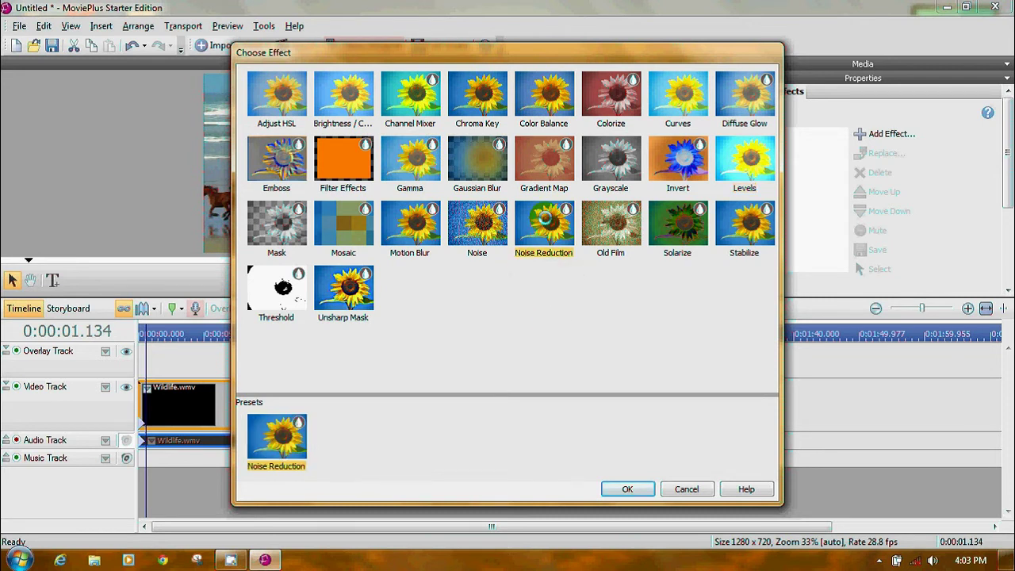
{"action": "left_click", "coordinate": [477, 222]}
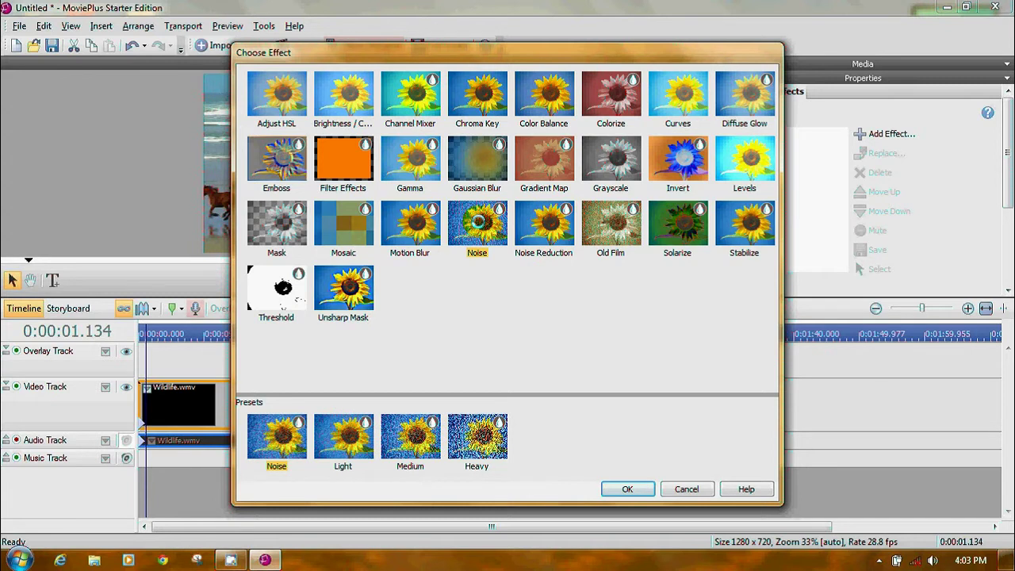
{"action": "left_click", "coordinate": [421, 228]}
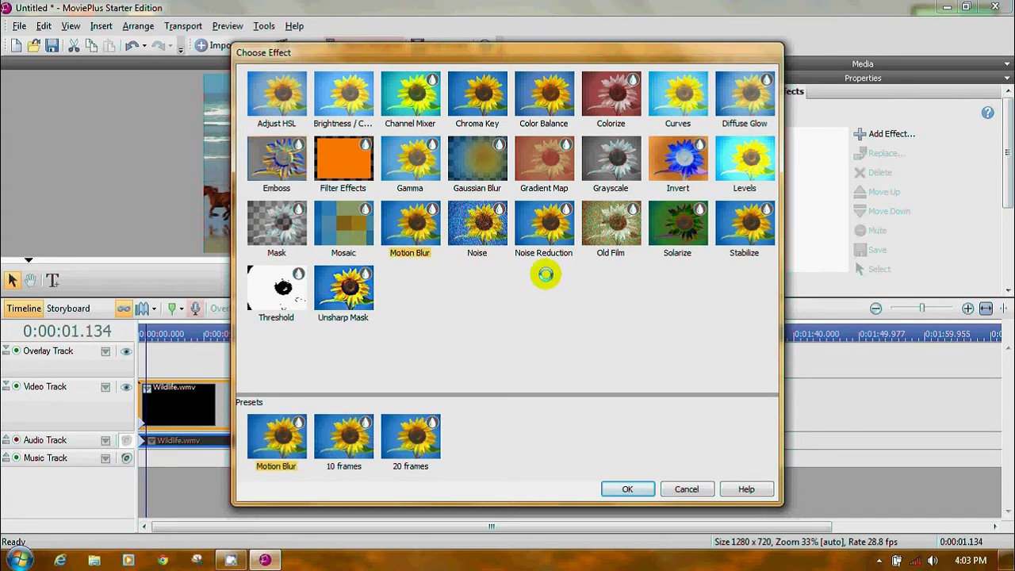
{"action": "left_click", "coordinate": [679, 222]}
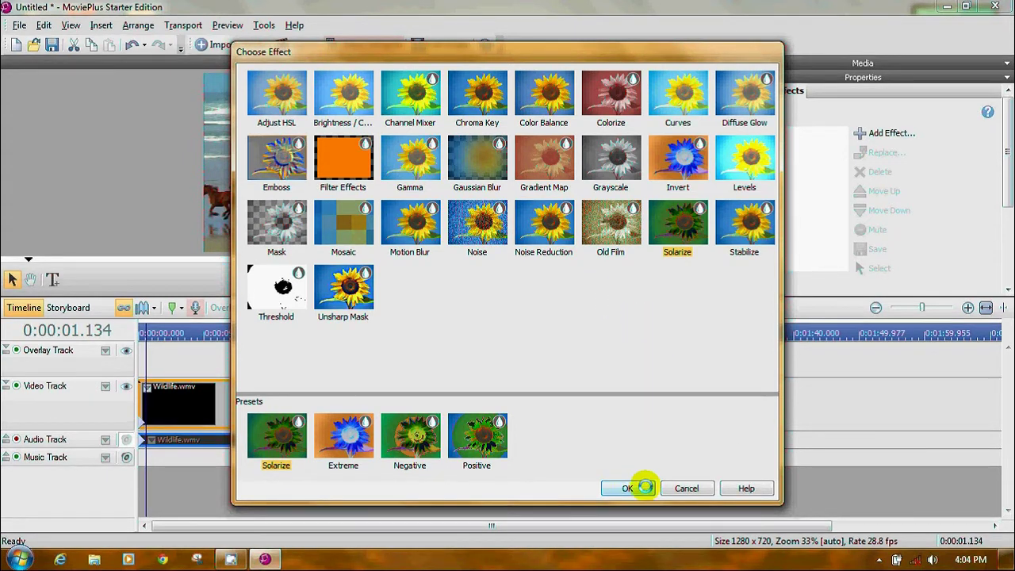
{"action": "left_click", "coordinate": [685, 488]}
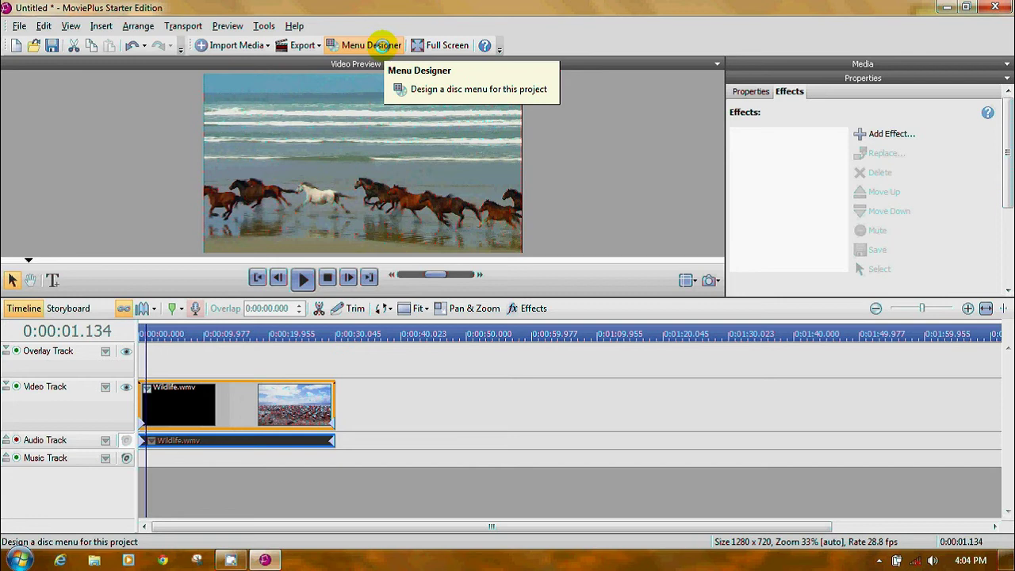
{"action": "left_click", "coordinate": [381, 45]}
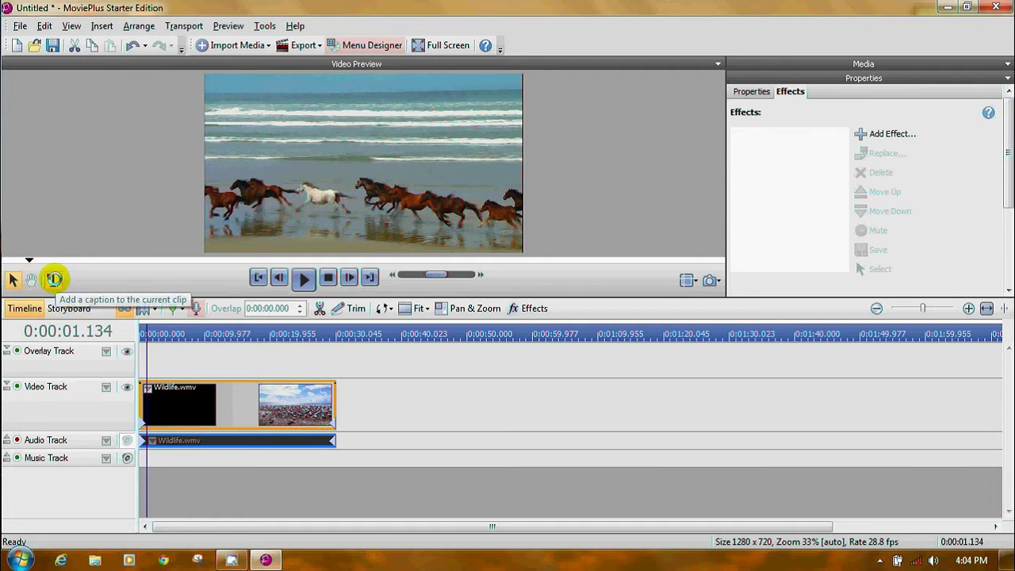
Add a caption to the Wildlife clip and replace its text with "This is my Title", previewed at about 6.34 s.
{"action": "left_click", "coordinate": [54, 278]}
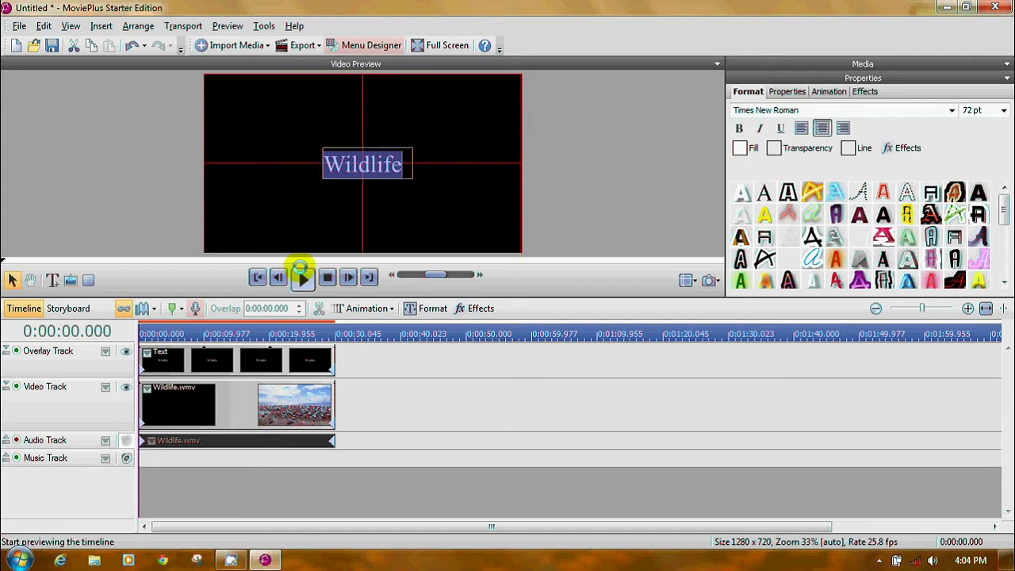
{"action": "left_click_drag", "start_coordinate": [137, 331], "coordinate": [181, 332]}
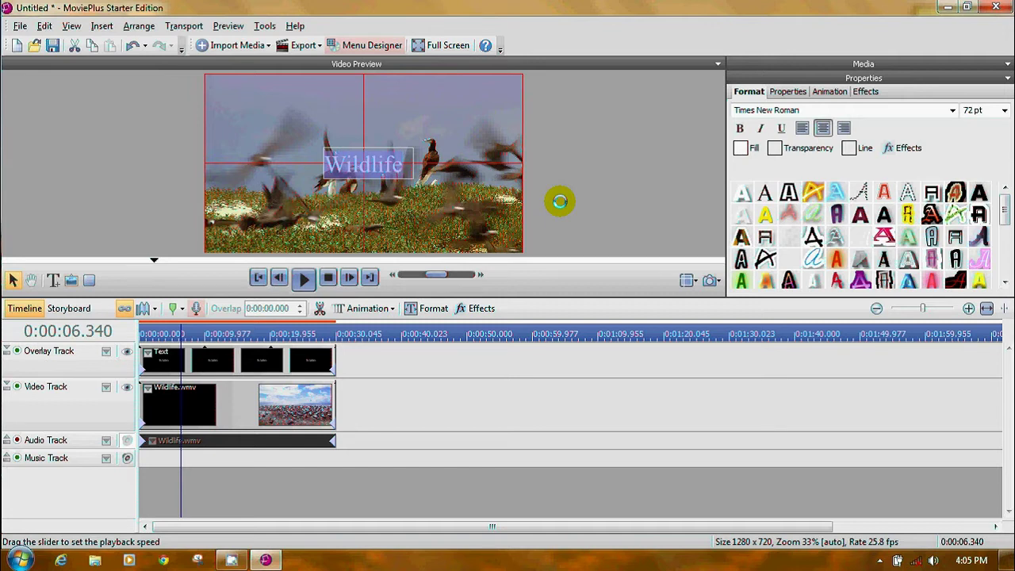
{"action": "left_click_drag", "start_coordinate": [401, 164], "coordinate": [363, 166]}
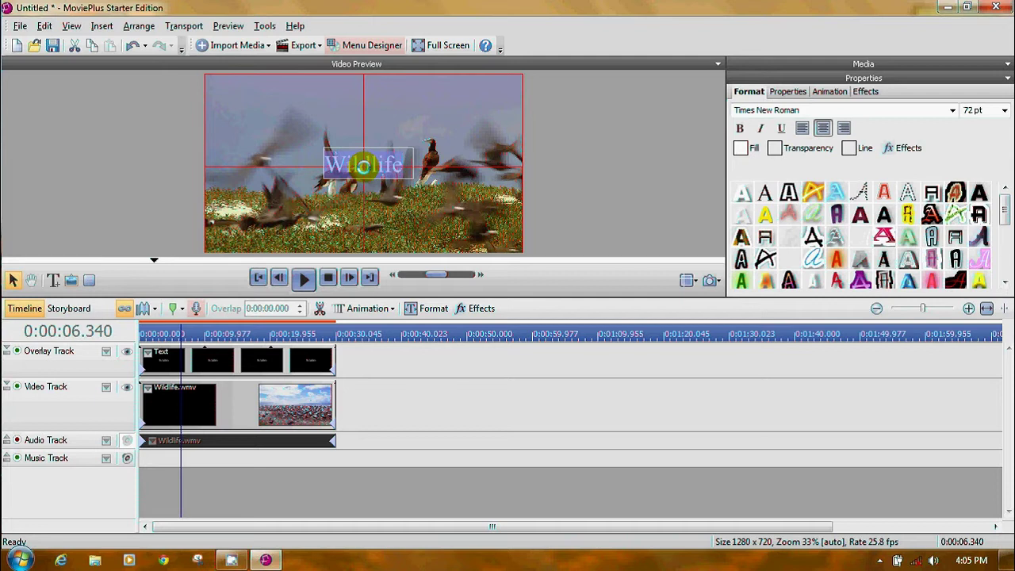
{"action": "key", "text": "Delete"}
{"action": "type", "text": "This is my"}
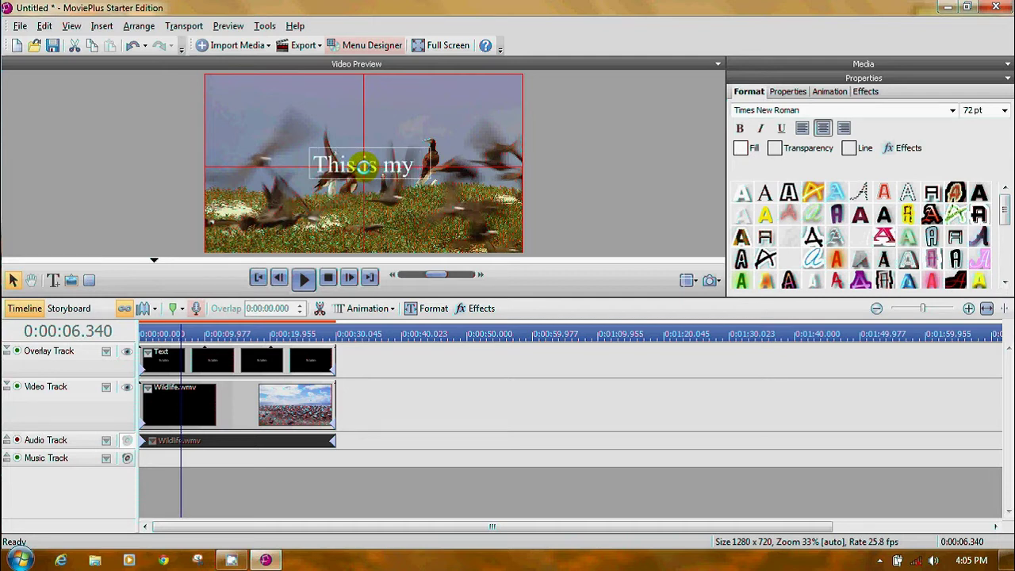
{"action": "type", "text": " Title"}
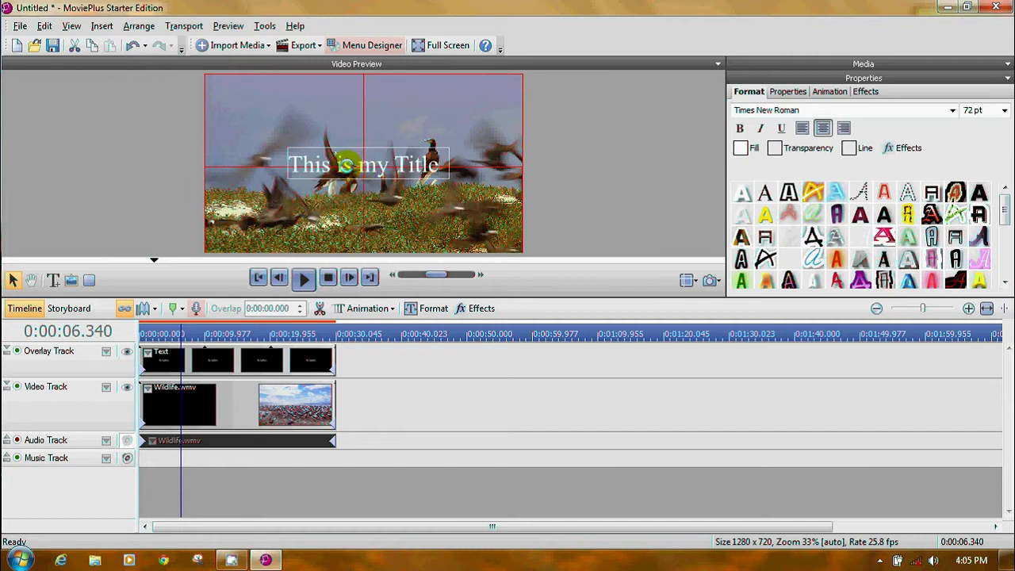
{"action": "key", "text": "BackSpace"}
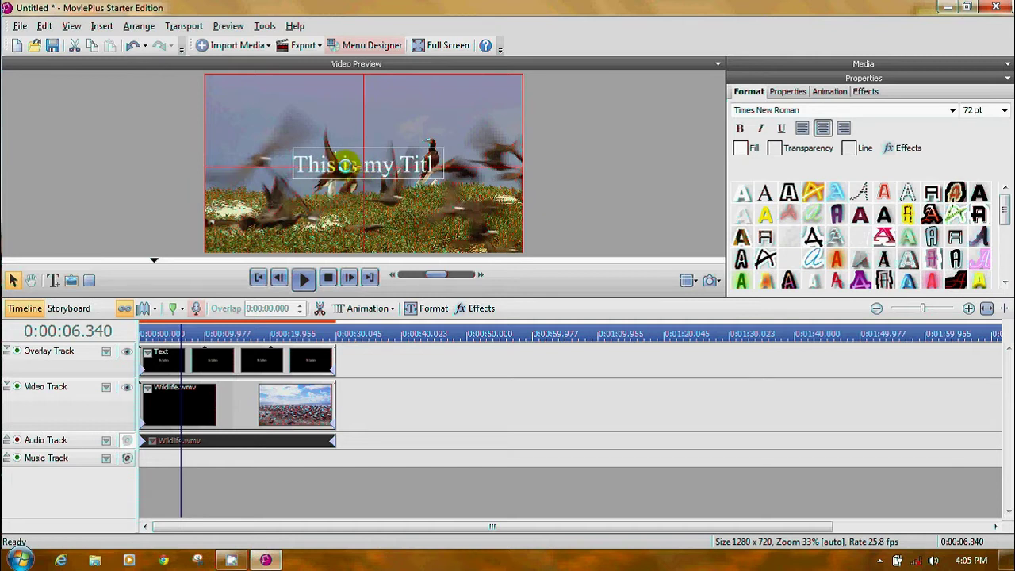
{"action": "type", "text": "e"}
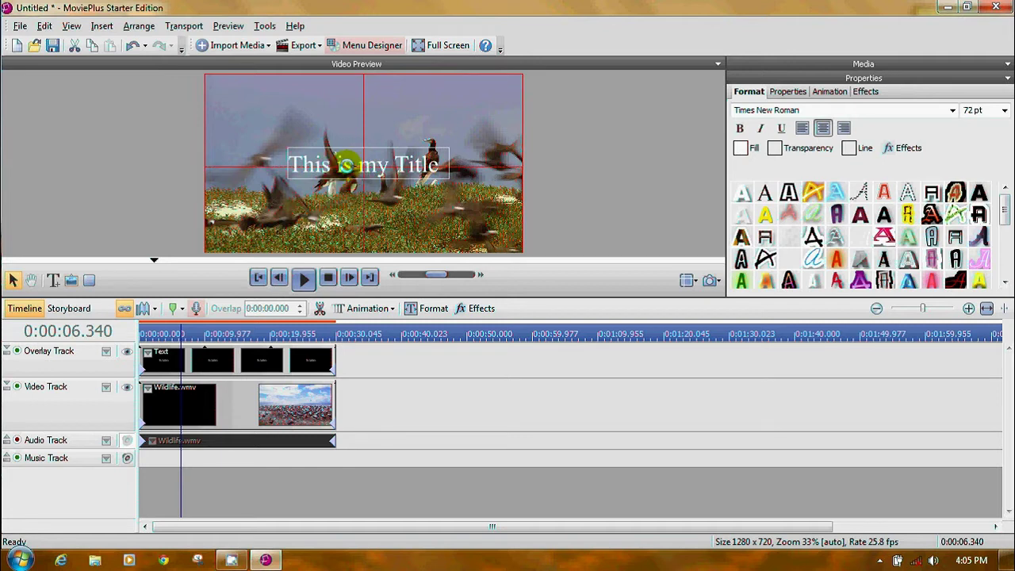
Capitalize the second word of the caption so that it reads "This Is my Title".
{"action": "left_click", "coordinate": [347, 164]}
{"action": "type", "text": "I"}
{"action": "key", "text": "BackSpace"}
{"action": "key", "text": "BackSpace"}
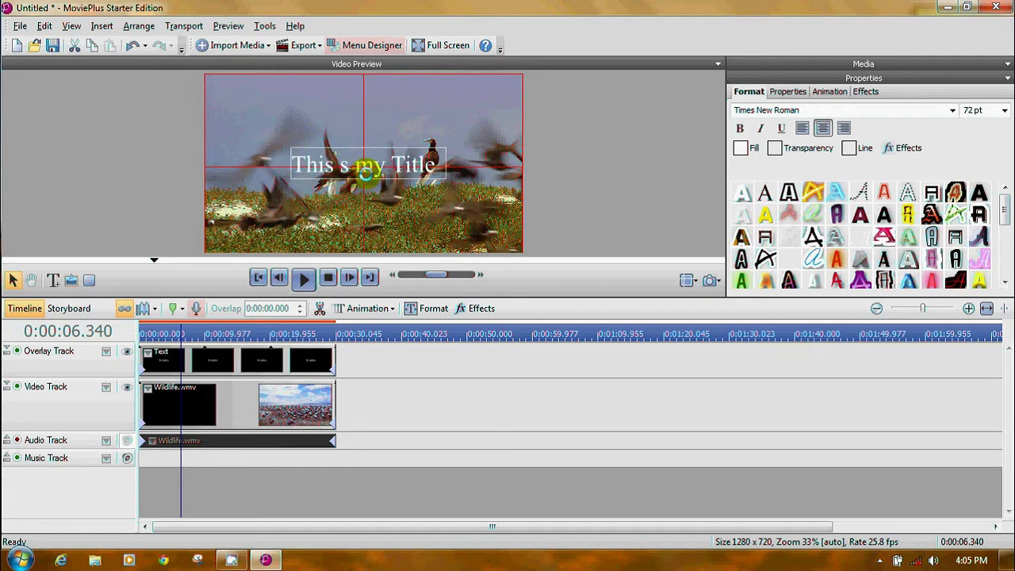
{"action": "type", "text": "I"}
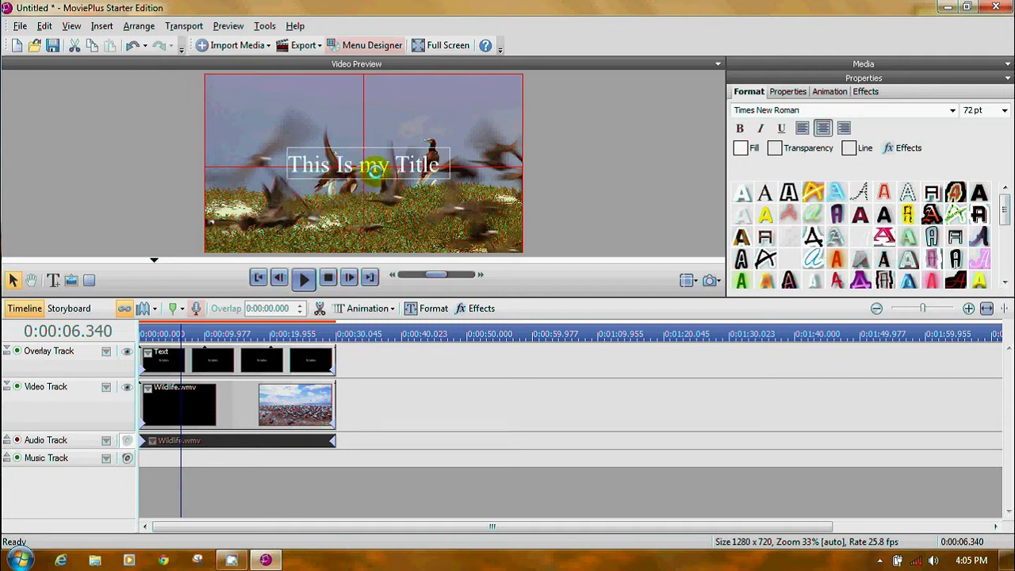
Capitalize the third word of the caption so that it reads "This Is My Title".
{"action": "left_click", "coordinate": [379, 168]}
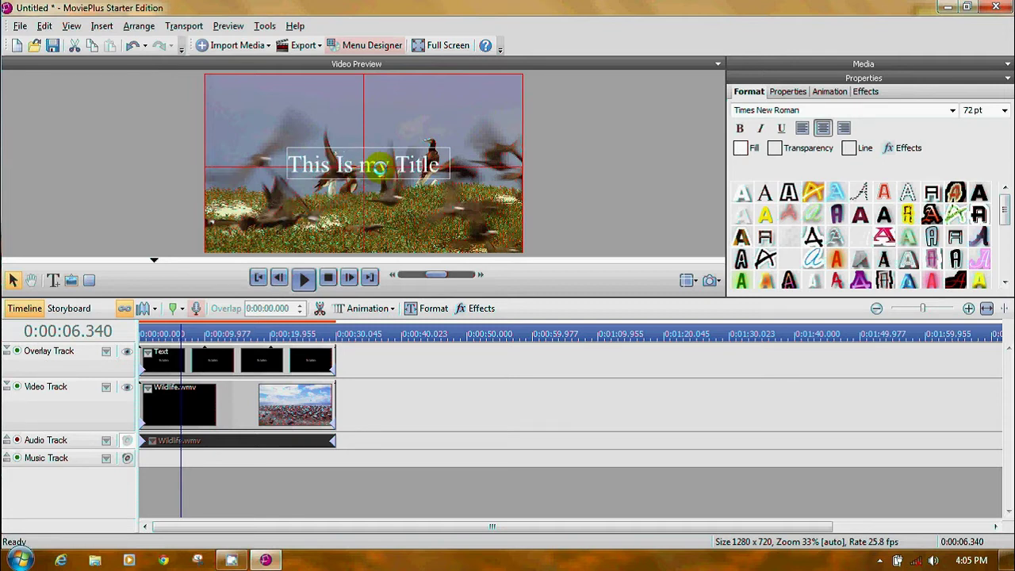
{"action": "key", "text": "BackSpace"}
{"action": "type", "text": "M"}
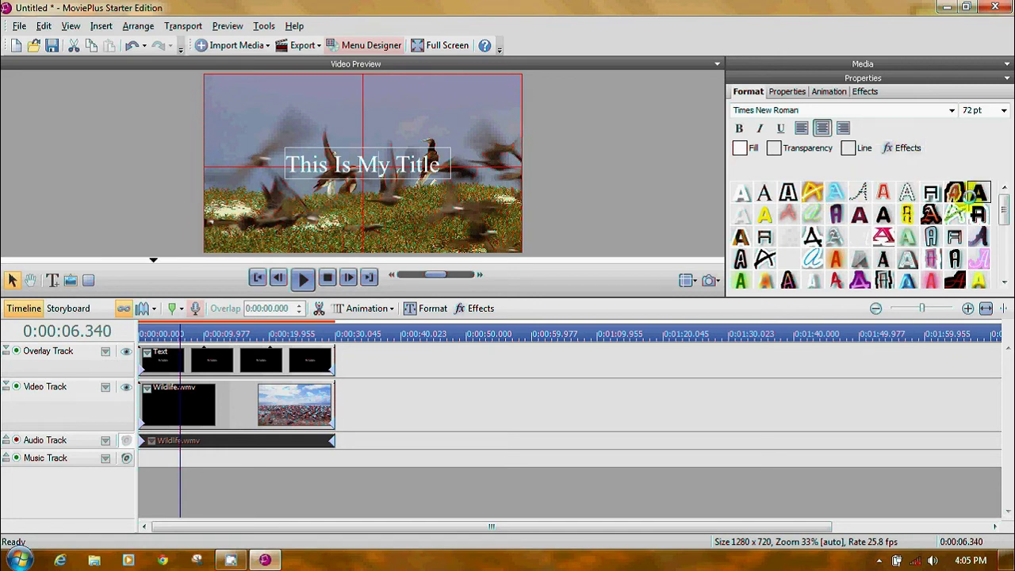
Enlarge the caption to span most of the frame's width around its centre and make its text bold.
{"action": "mouse_move", "coordinate": [1002, 208]}
{"action": "left_mouse_down"}
{"action": "mouse_move", "coordinate": [1004, 266]}
{"action": "mouse_move", "coordinate": [1001, 219]}
{"action": "left_mouse_up"}
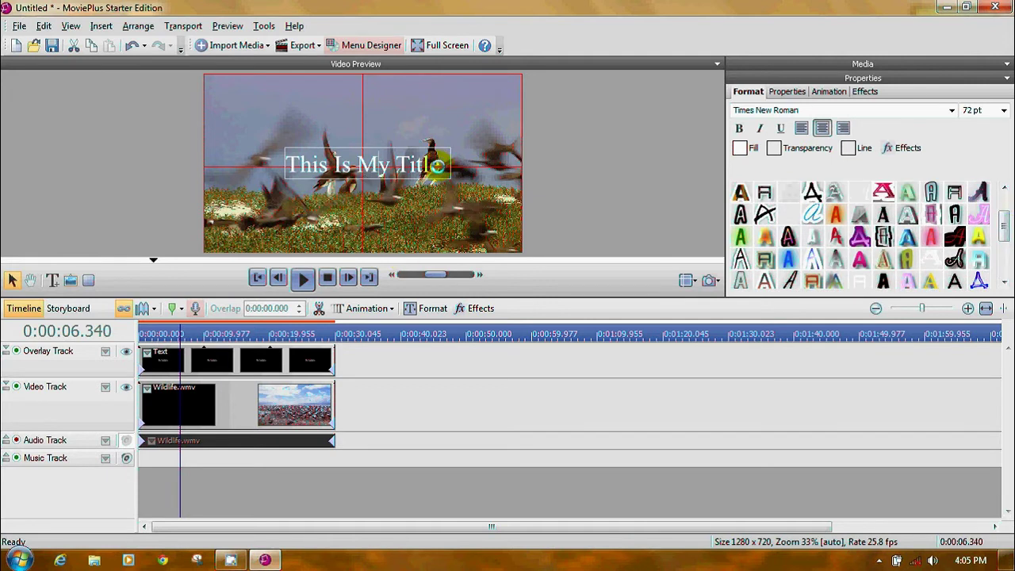
{"action": "left_click_drag", "start_coordinate": [438, 165], "coordinate": [297, 165]}
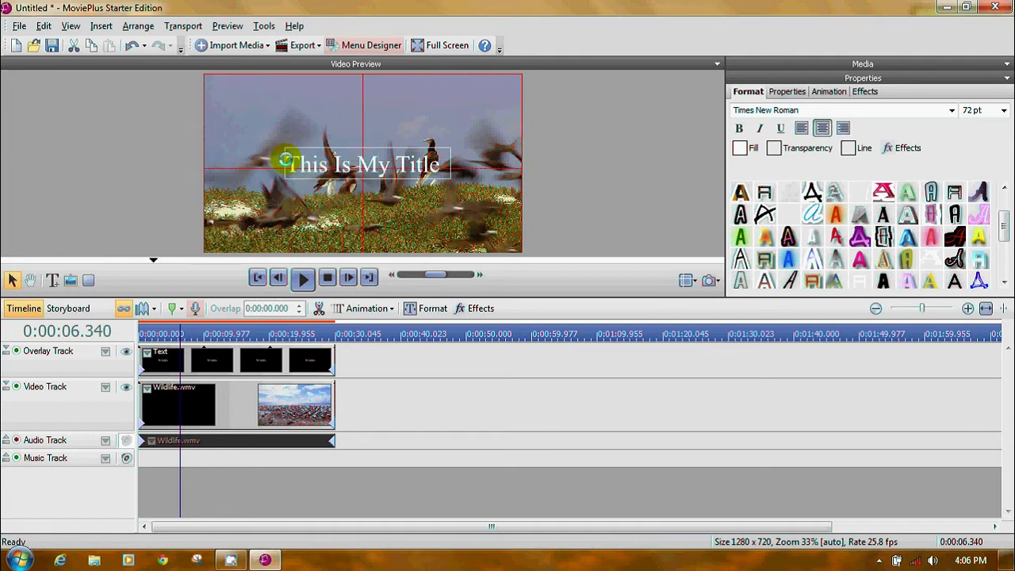
{"action": "left_click", "coordinate": [369, 168]}
{"action": "left_click_drag", "start_coordinate": [362, 178], "coordinate": [358, 203]}
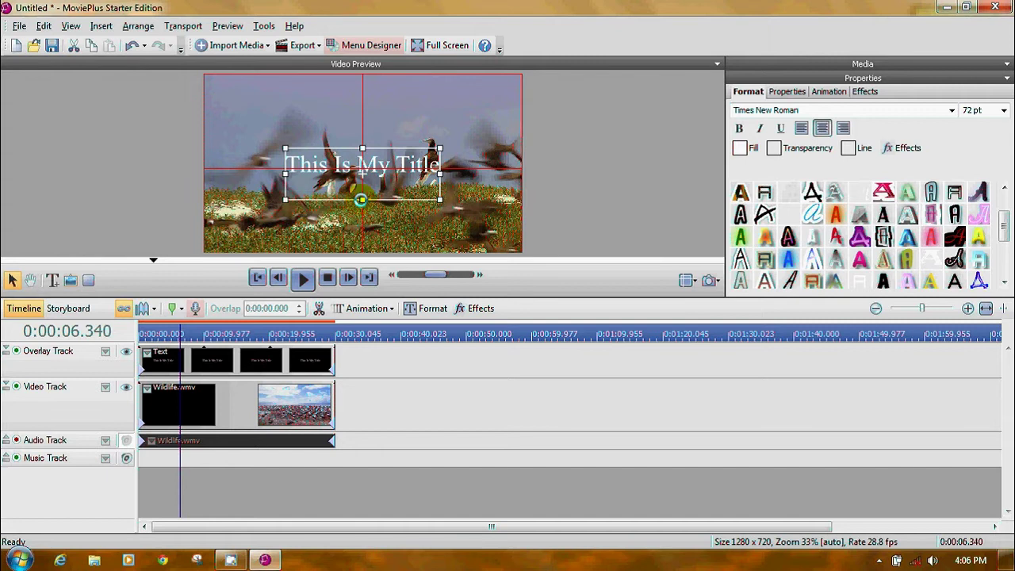
{"action": "left_click_drag", "start_coordinate": [439, 176], "coordinate": [475, 178]}
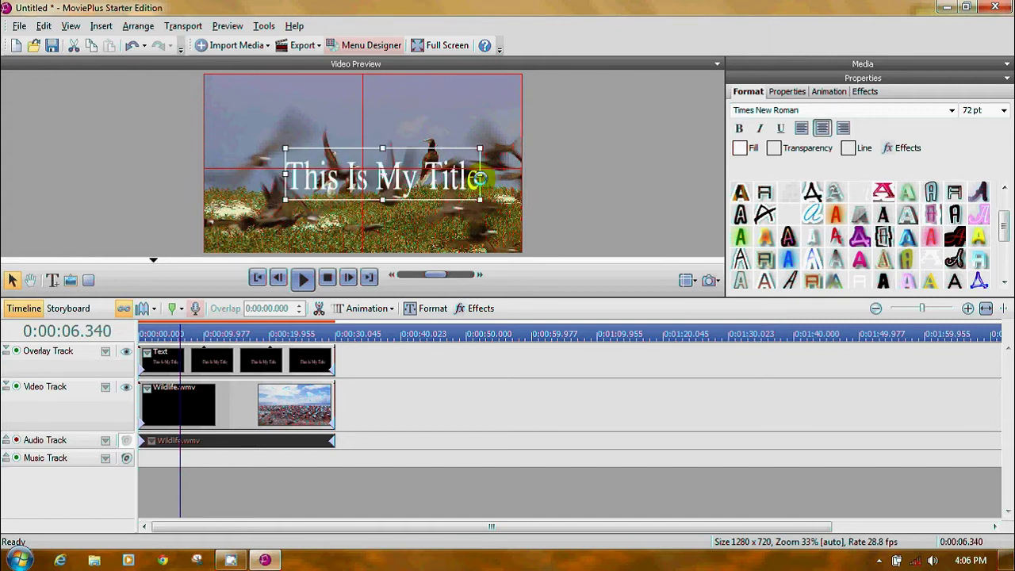
{"action": "left_click_drag", "start_coordinate": [376, 185], "coordinate": [350, 178]}
{"action": "left_click_drag", "start_coordinate": [262, 147], "coordinate": [226, 132]}
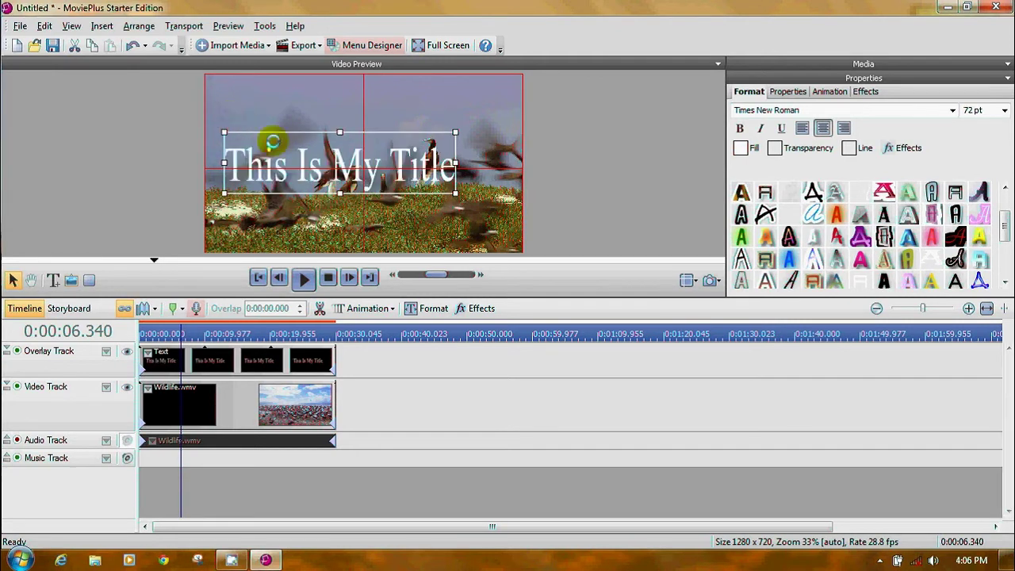
{"action": "left_click_drag", "start_coordinate": [381, 140], "coordinate": [395, 145]}
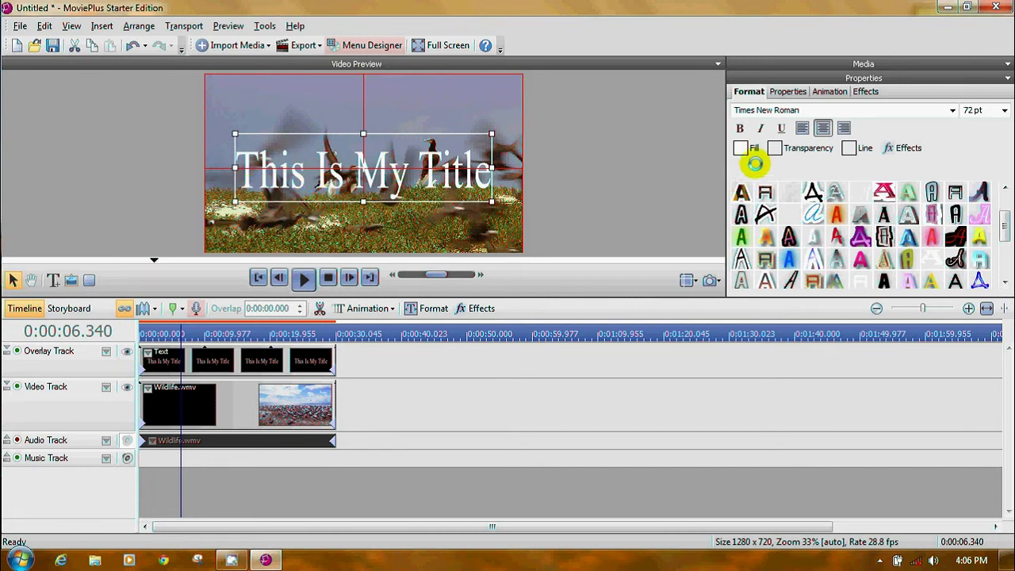
{"action": "left_click", "coordinate": [739, 127]}
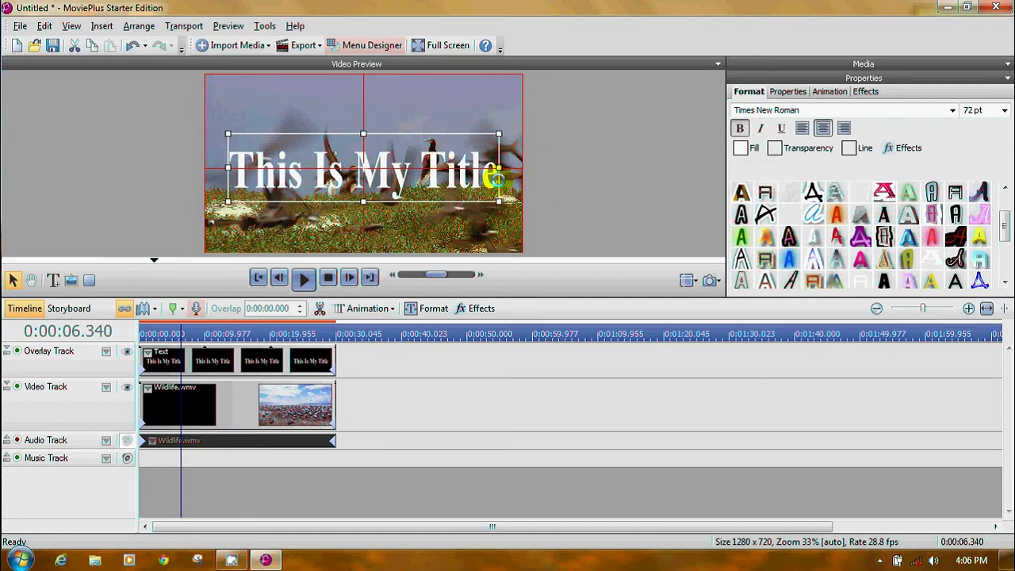
Apply the green text style with a glow to the word "Title" and set its font to Folio Lt BT.
{"action": "double_click", "coordinate": [426, 174]}
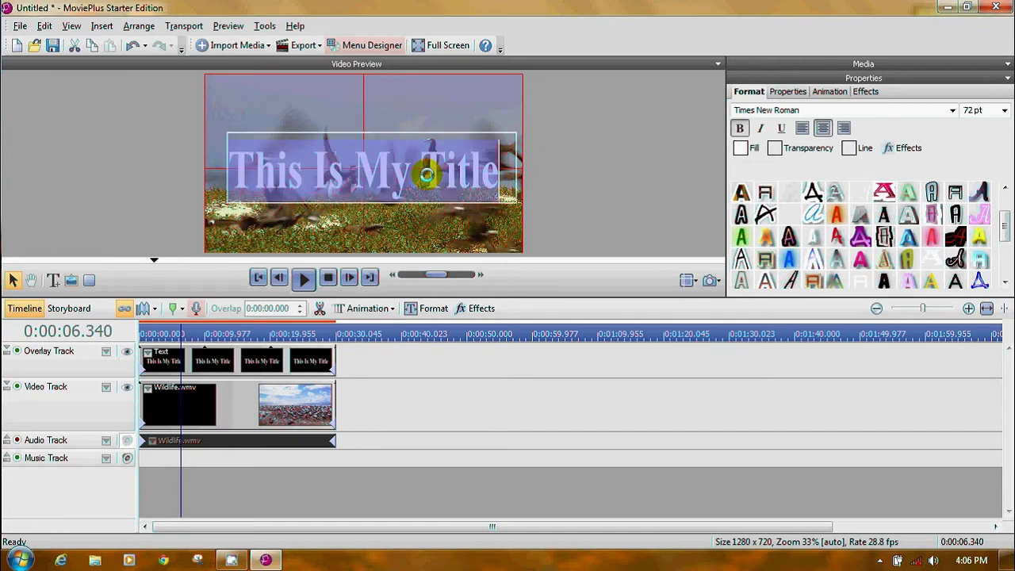
{"action": "double_click", "coordinate": [427, 174]}
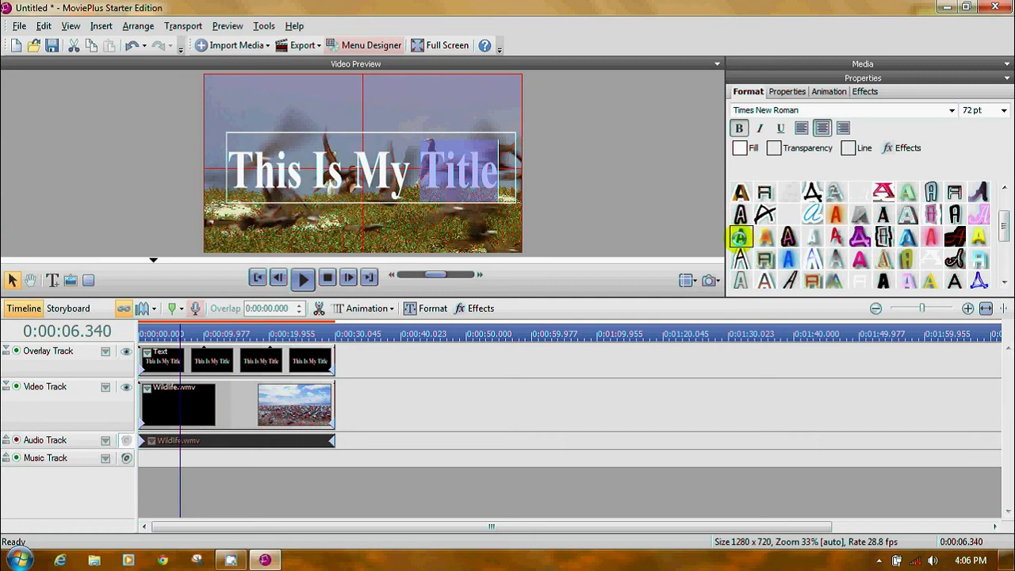
{"action": "left_click", "coordinate": [739, 236]}
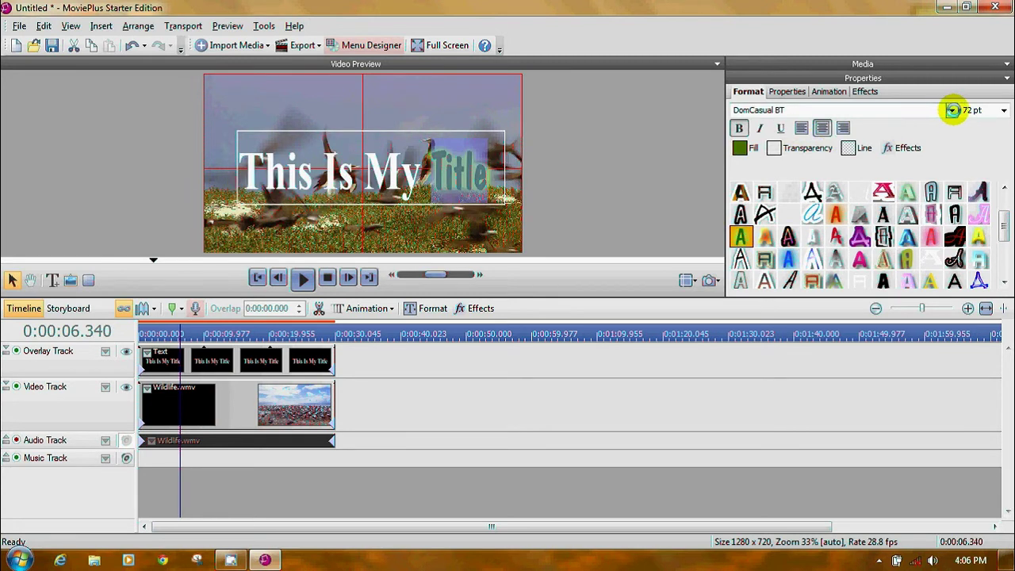
{"action": "left_click", "coordinate": [951, 110]}
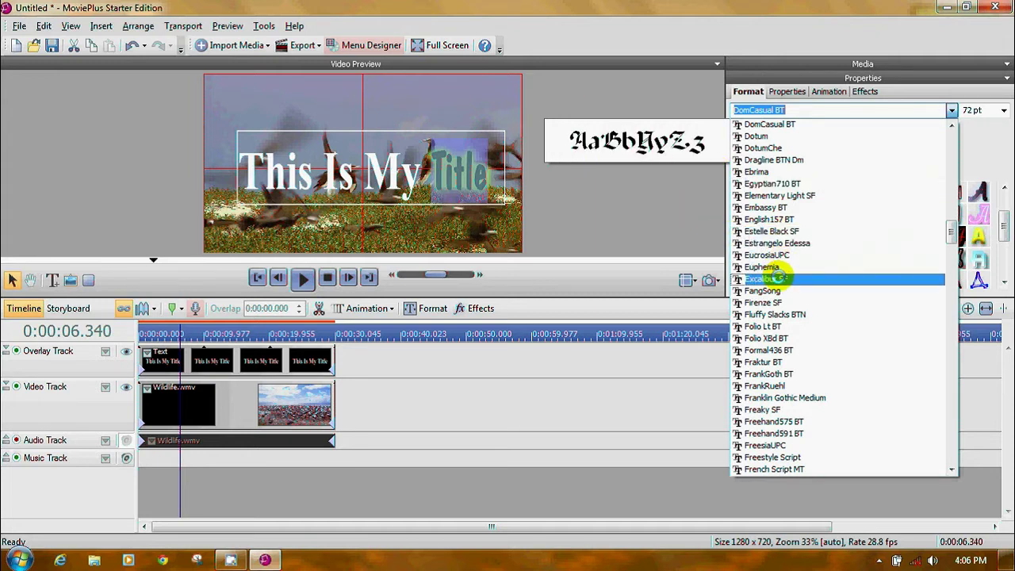
{"action": "left_click", "coordinate": [762, 326]}
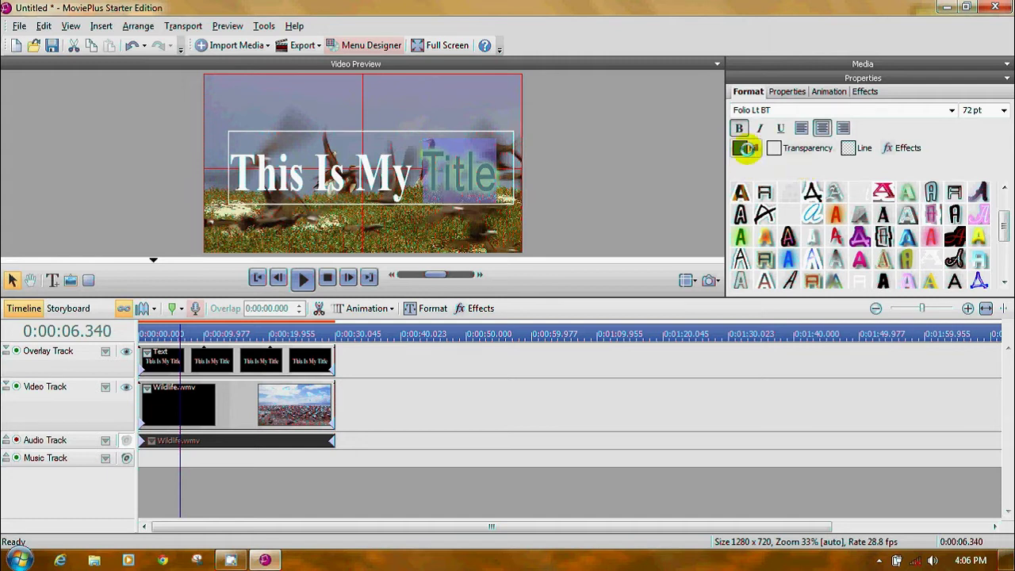
Change the fill of the word "Title" to solid magenta.
{"action": "left_click", "coordinate": [739, 147]}
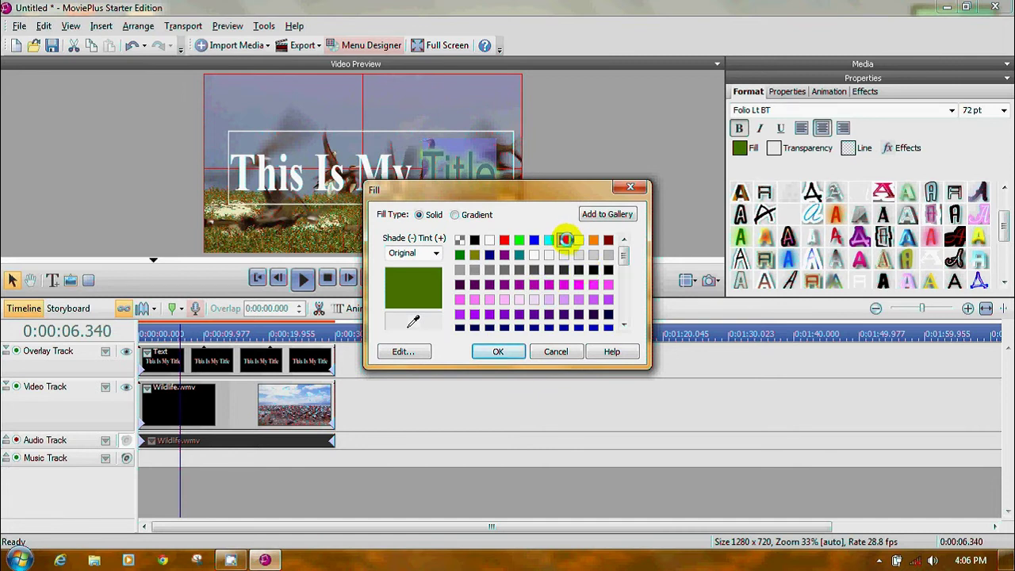
{"action": "left_click", "coordinate": [564, 239]}
{"action": "left_click", "coordinate": [501, 351]}
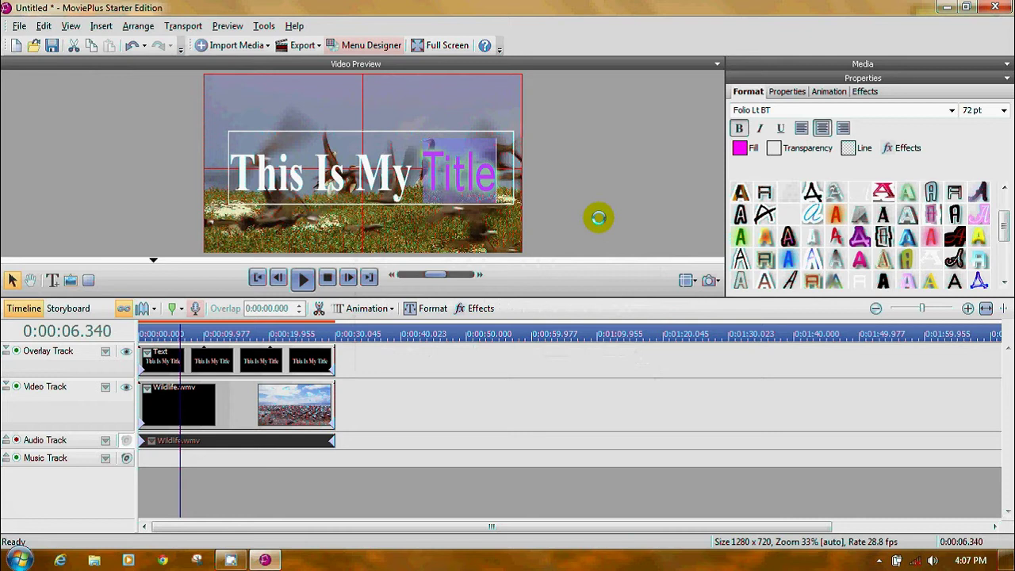
{"action": "key", "text": "Escape"}
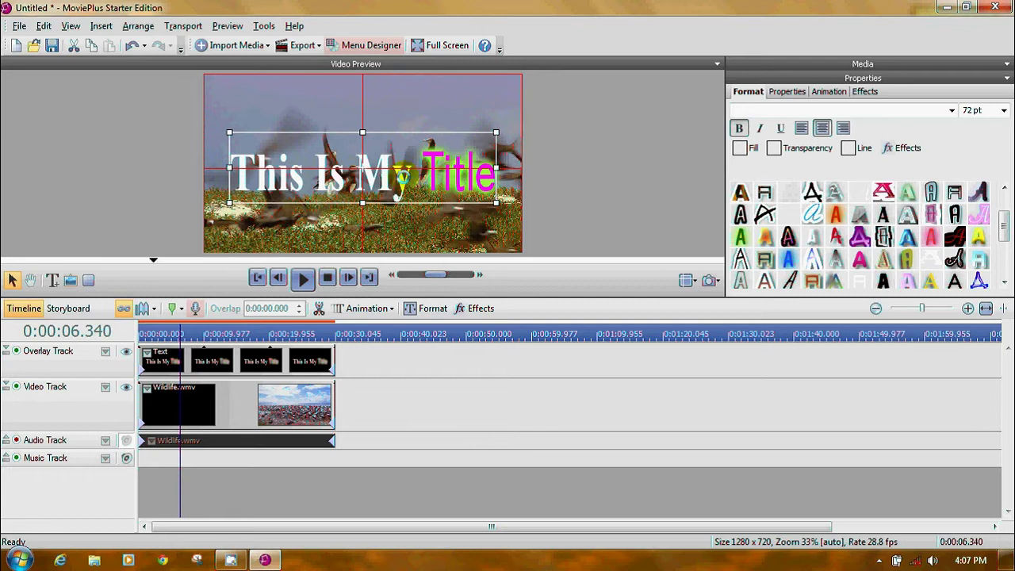
{"action": "left_click", "coordinate": [412, 180]}
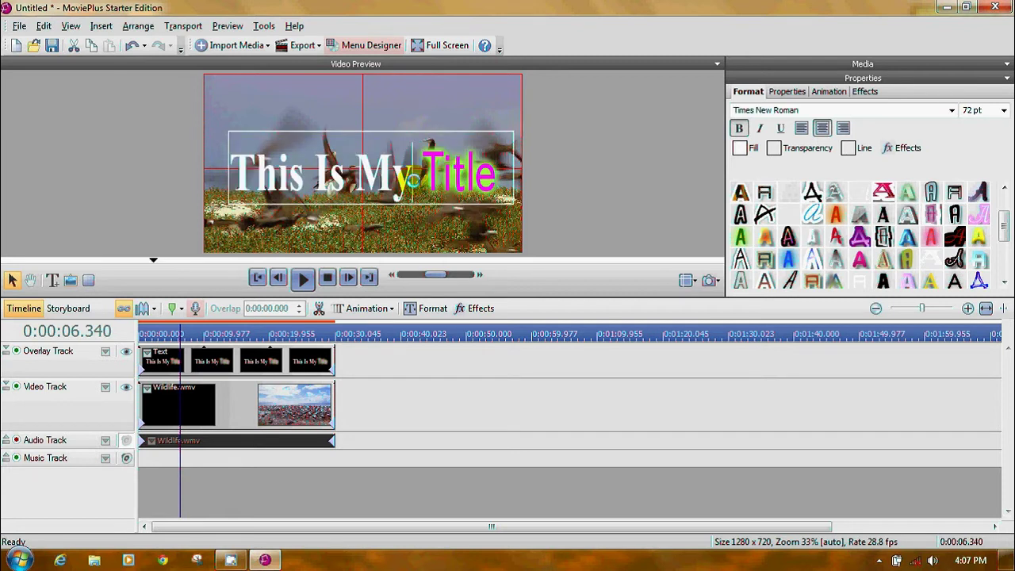
{"action": "key", "text": "BackSpace"}
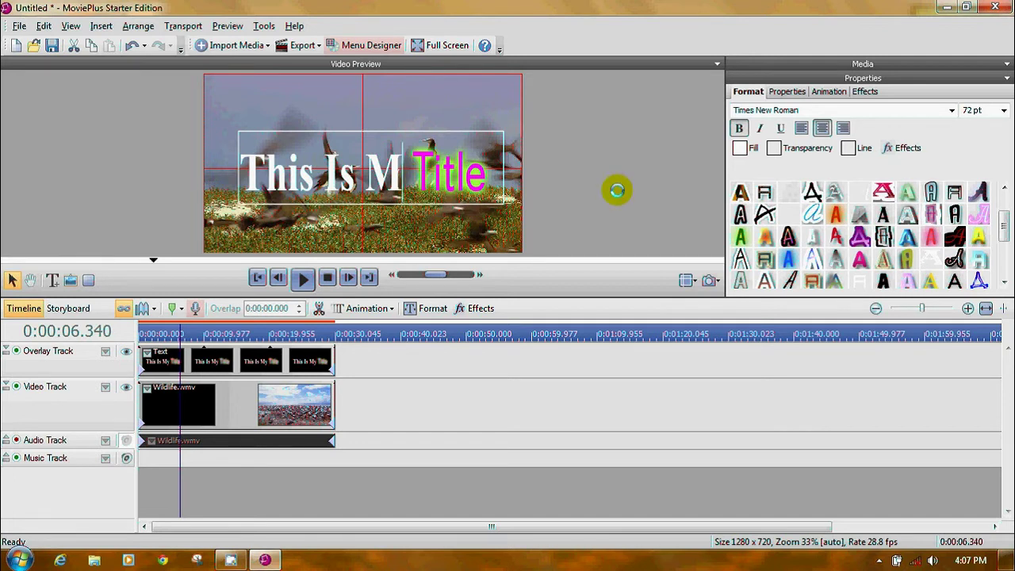
{"action": "type", "text": "y"}
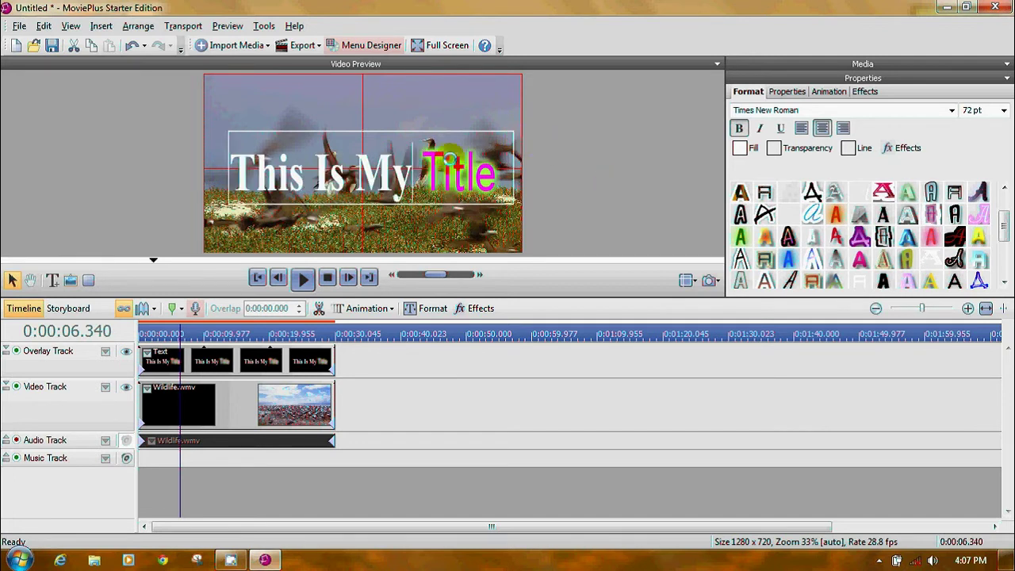
Apply the pink VAGRounded BT text style to the letter "y" of "My".
{"action": "left_click_drag", "start_coordinate": [411, 182], "coordinate": [386, 181]}
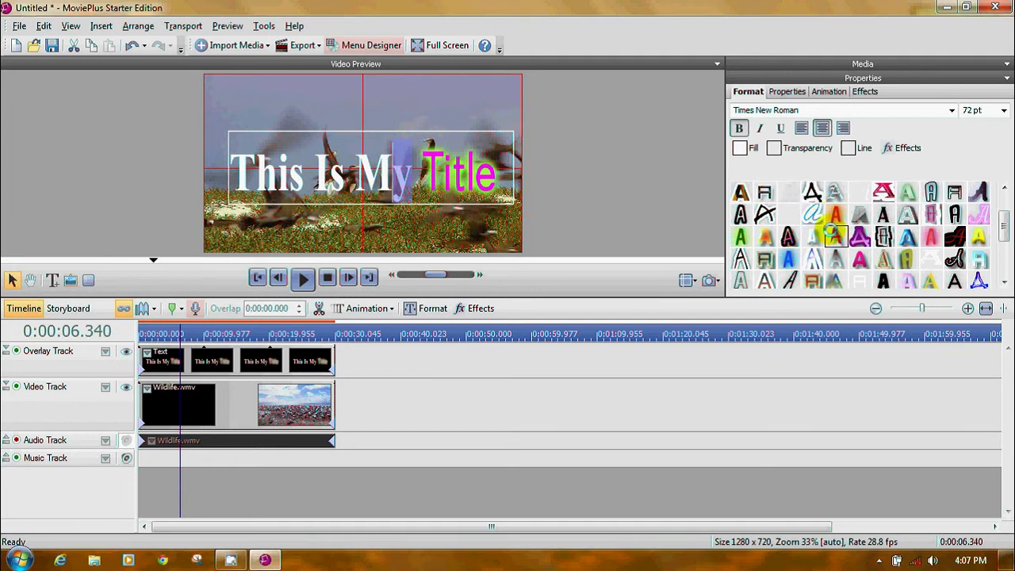
{"action": "left_click", "coordinate": [859, 260]}
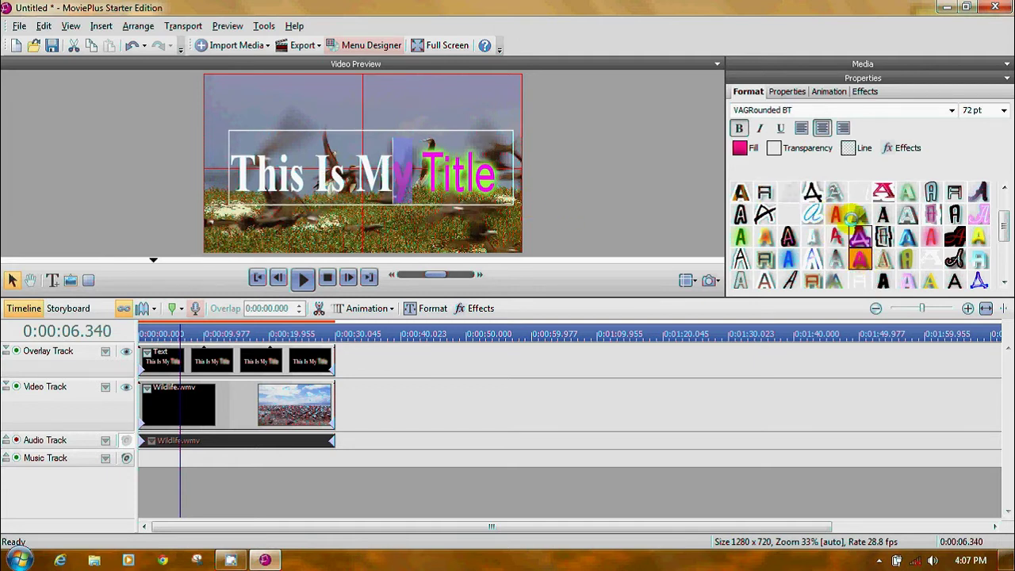
Give the letter "y" a diagonal black-and-grey striped linear gradient fill with its end point moved inward.
{"action": "left_click", "coordinate": [739, 147]}
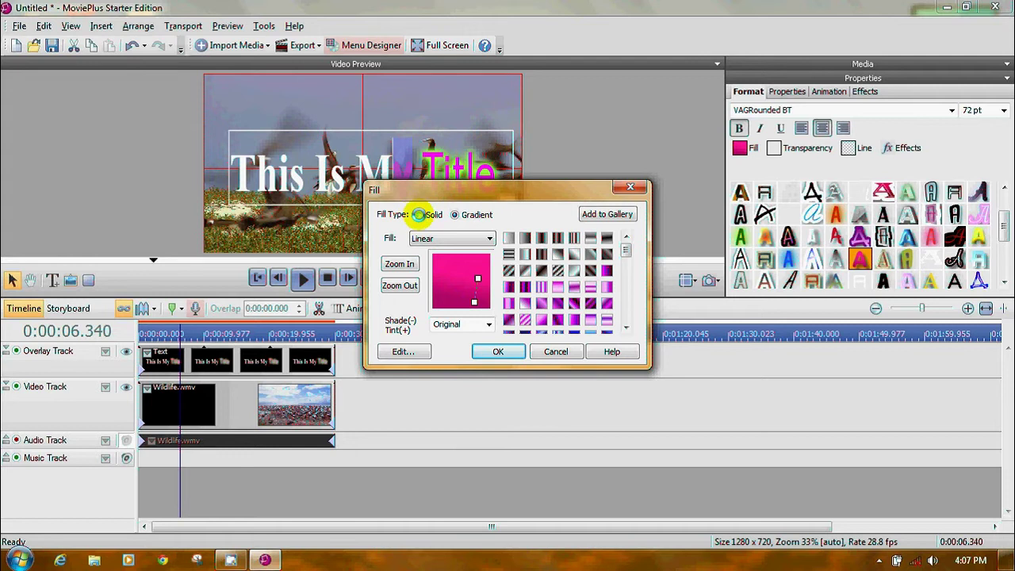
{"action": "left_click", "coordinate": [432, 215]}
{"action": "left_click", "coordinate": [454, 214]}
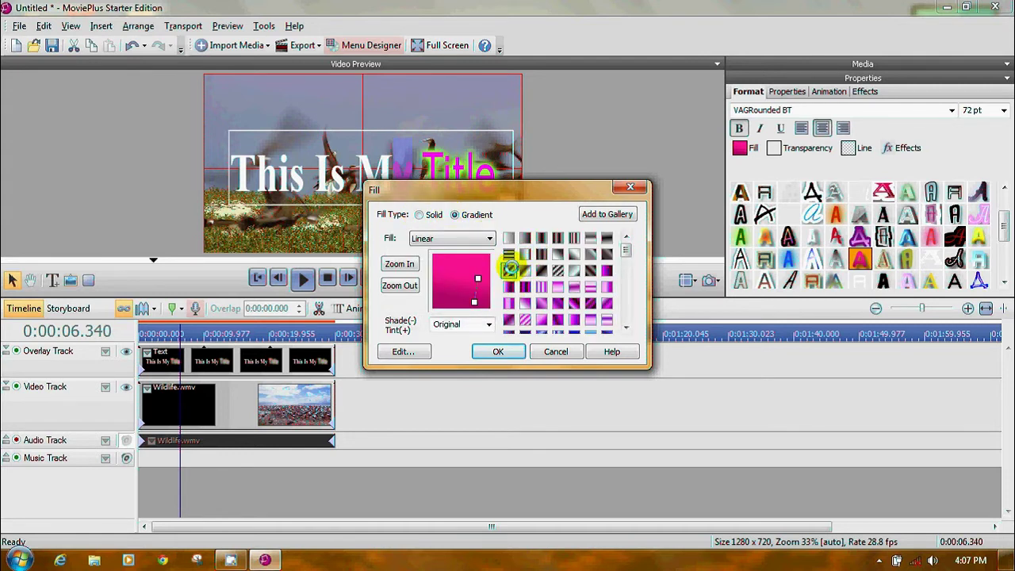
{"action": "left_click", "coordinate": [508, 270]}
{"action": "left_click", "coordinate": [504, 350]}
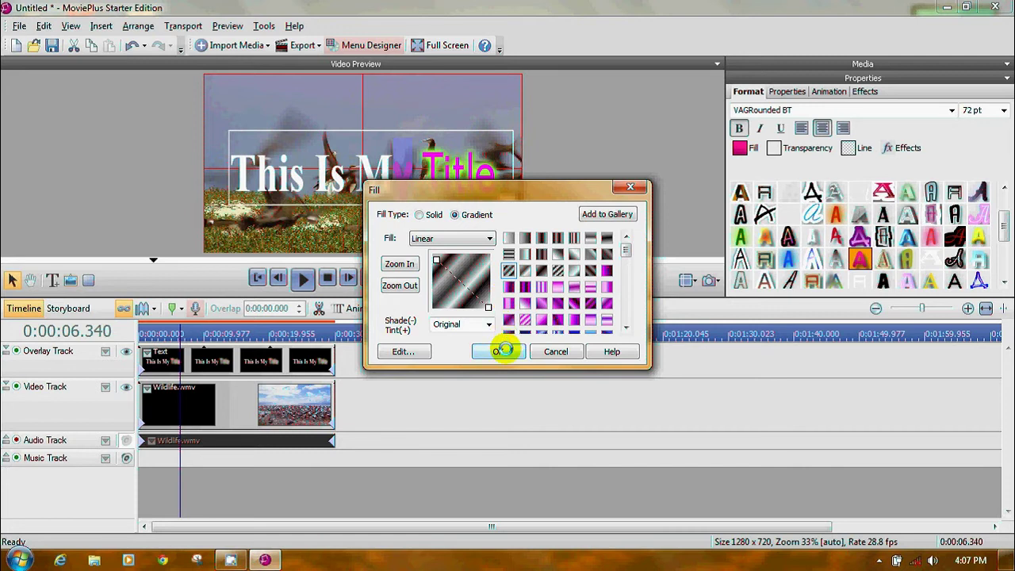
{"action": "left_click_drag", "start_coordinate": [488, 307], "coordinate": [462, 287]}
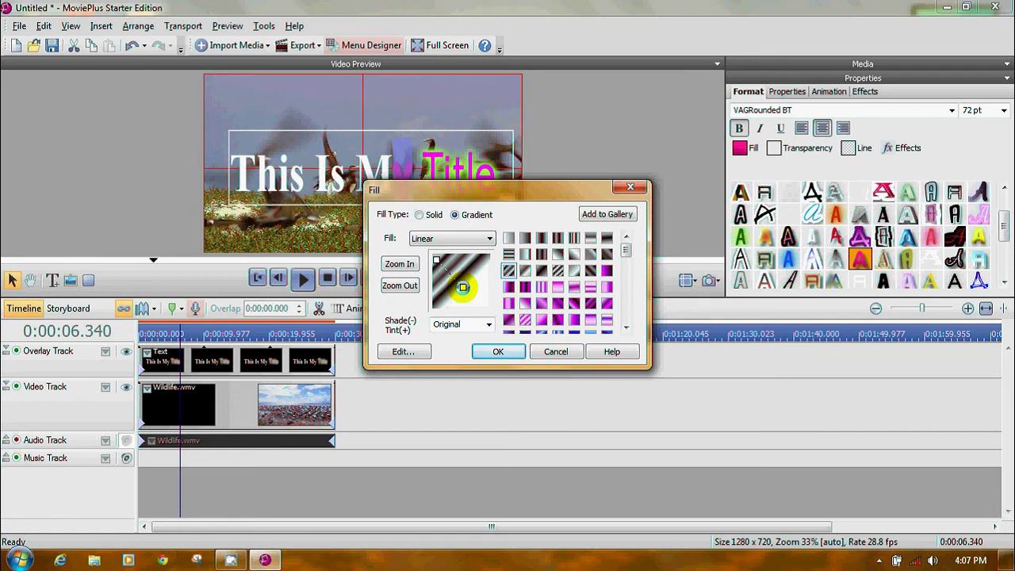
{"action": "left_click", "coordinate": [497, 351]}
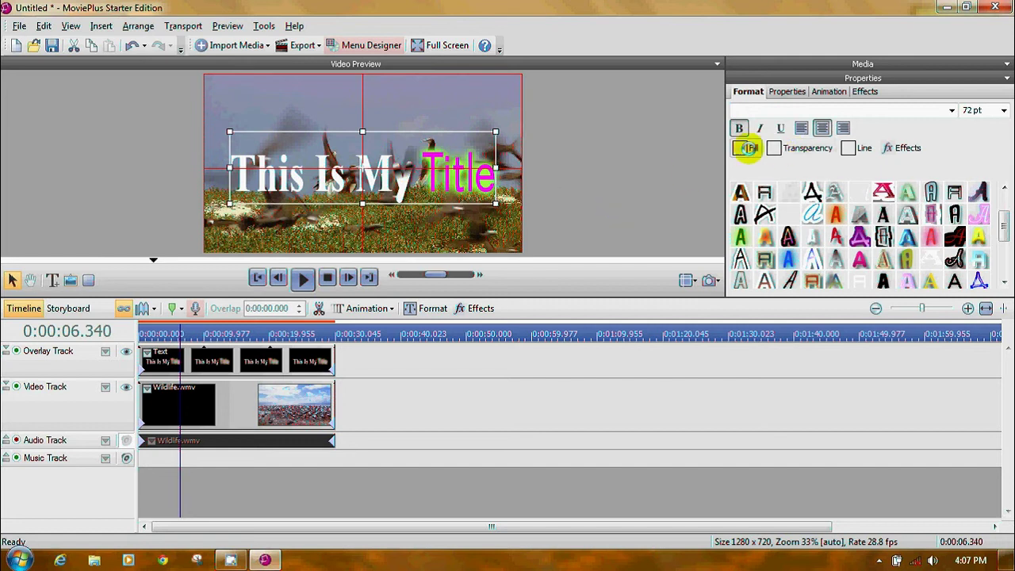
Fill the whole caption with solid orange.
{"action": "left_click", "coordinate": [740, 148]}
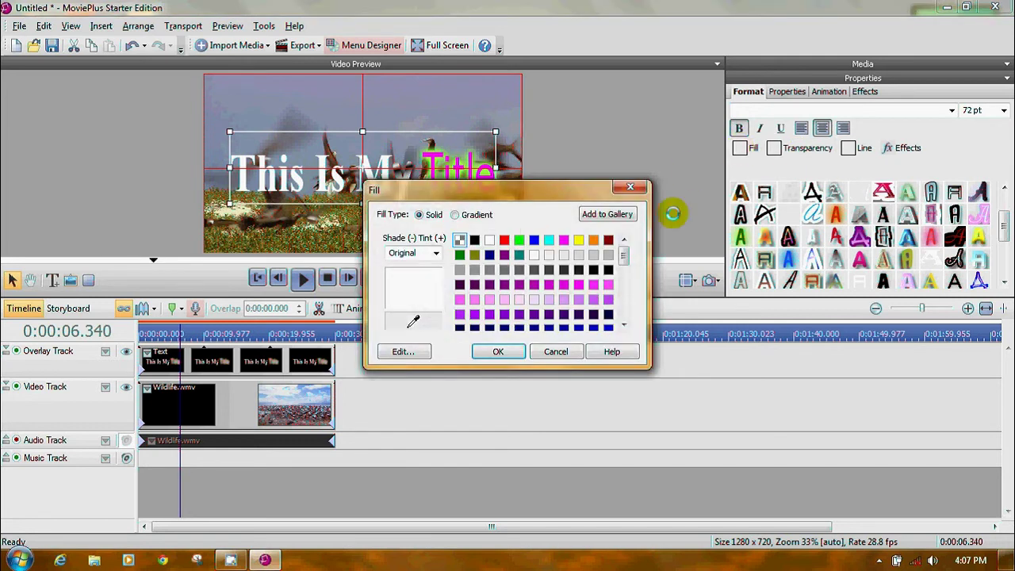
{"action": "left_click", "coordinate": [593, 239]}
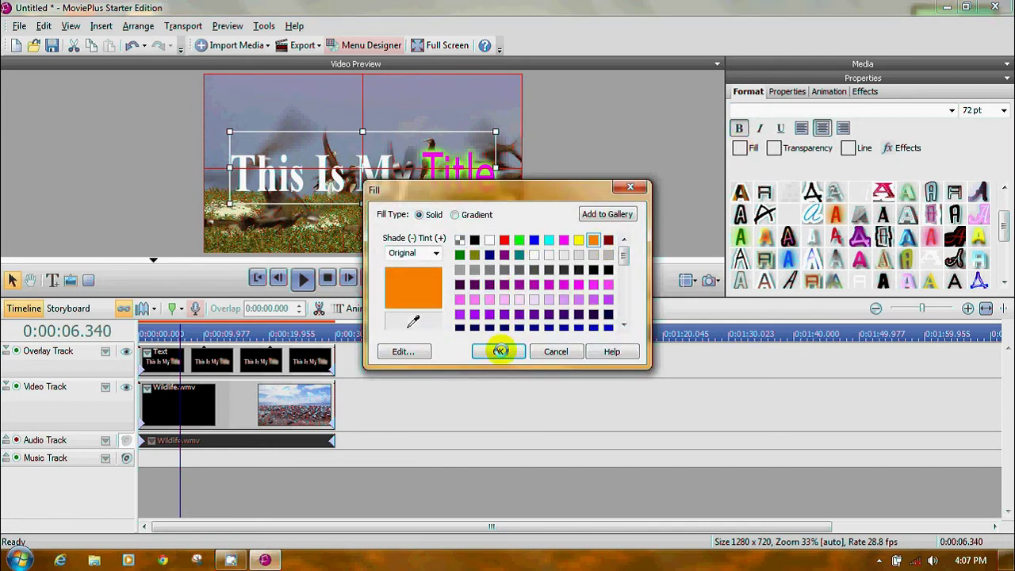
{"action": "left_click", "coordinate": [497, 351]}
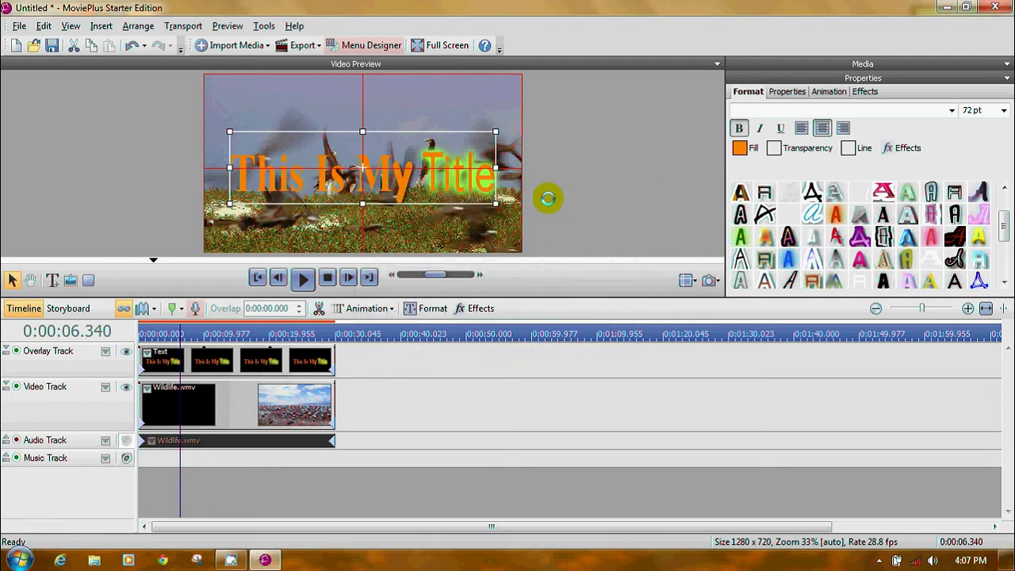
{"action": "left_click", "coordinate": [545, 196]}
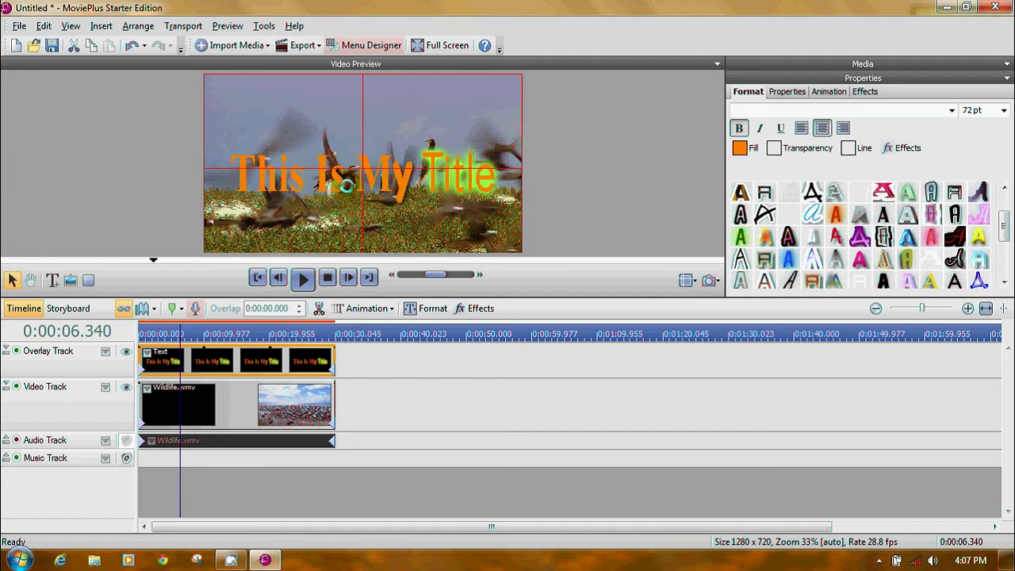
Underline the word "Is" in the caption.
{"action": "left_click", "coordinate": [345, 184]}
{"action": "left_click", "coordinate": [345, 184]}
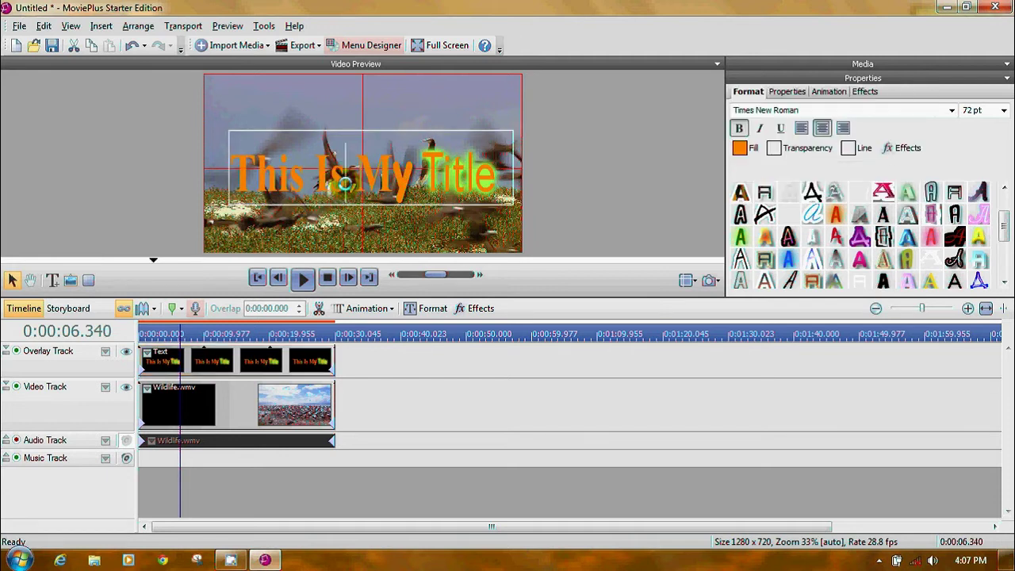
{"action": "double_click", "coordinate": [345, 184]}
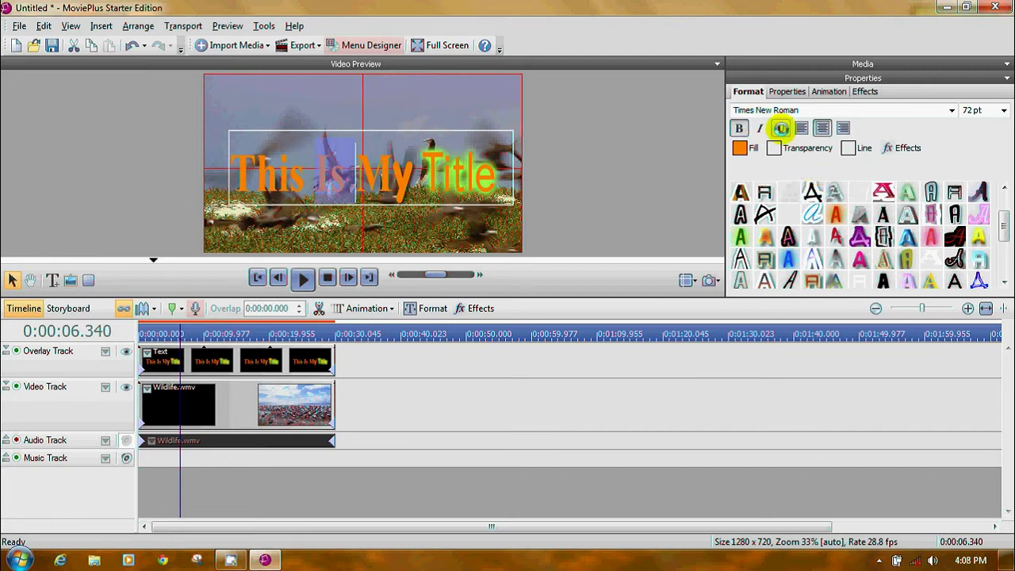
{"action": "left_click", "coordinate": [780, 128]}
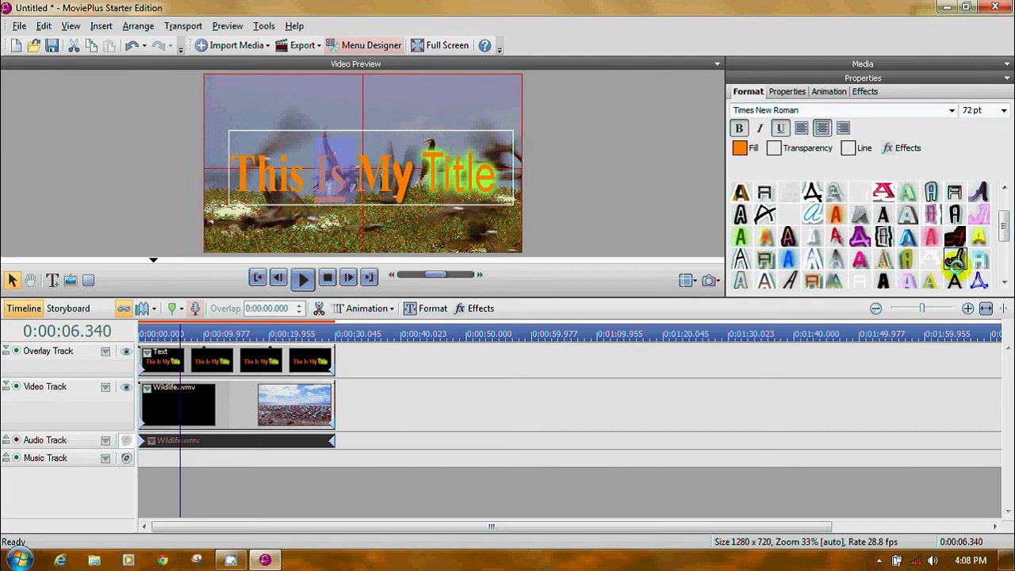
{"action": "scroll", "coordinate": [1004, 232], "scroll_direction": "down", "scroll_amount": 1}
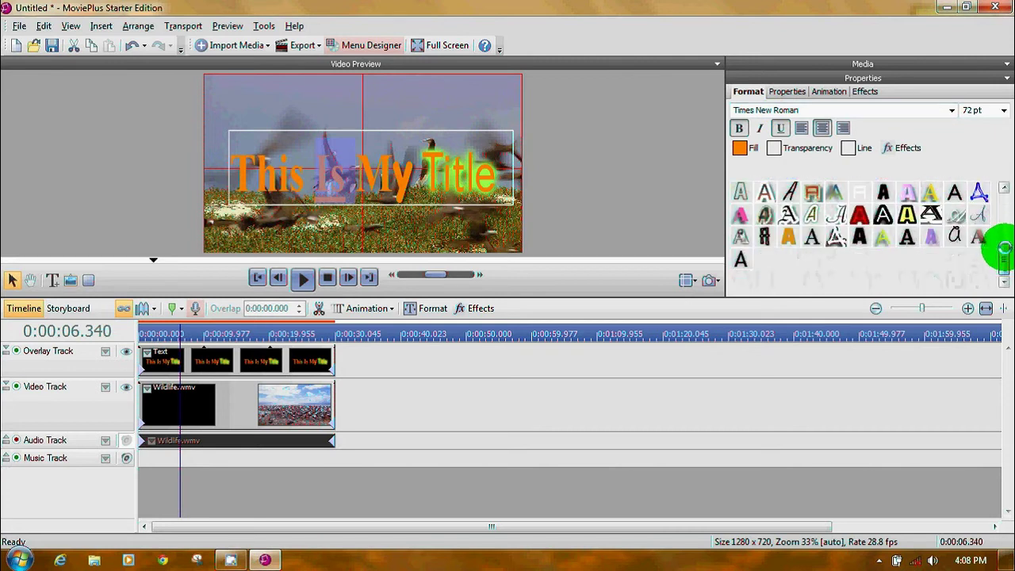
Fill the underlined word "Is" in the caption with solid blue.
{"action": "scroll", "coordinate": [1003, 222], "scroll_direction": "up", "scroll_amount": 3}
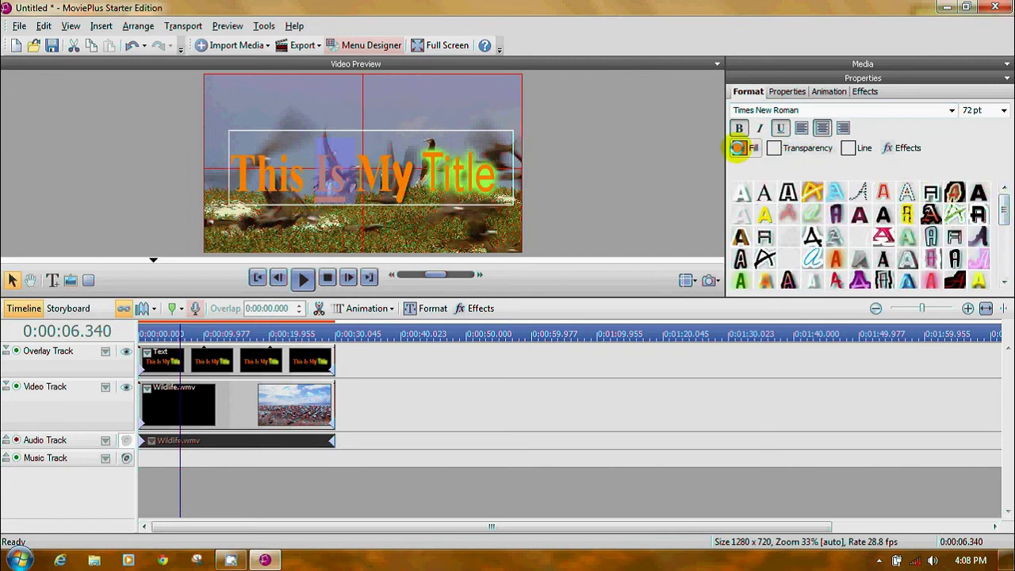
{"action": "left_click", "coordinate": [738, 147]}
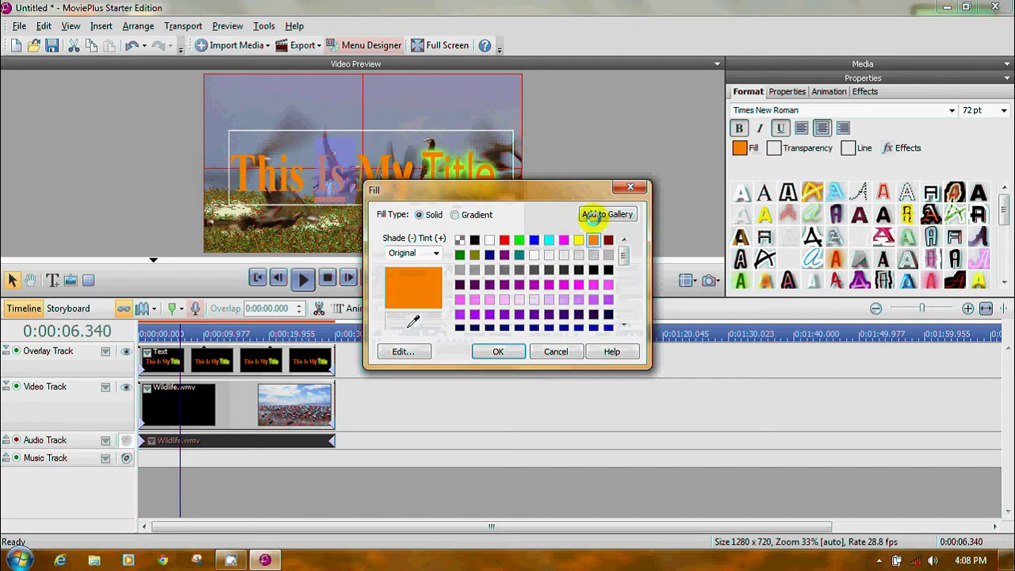
{"action": "left_click", "coordinate": [532, 239]}
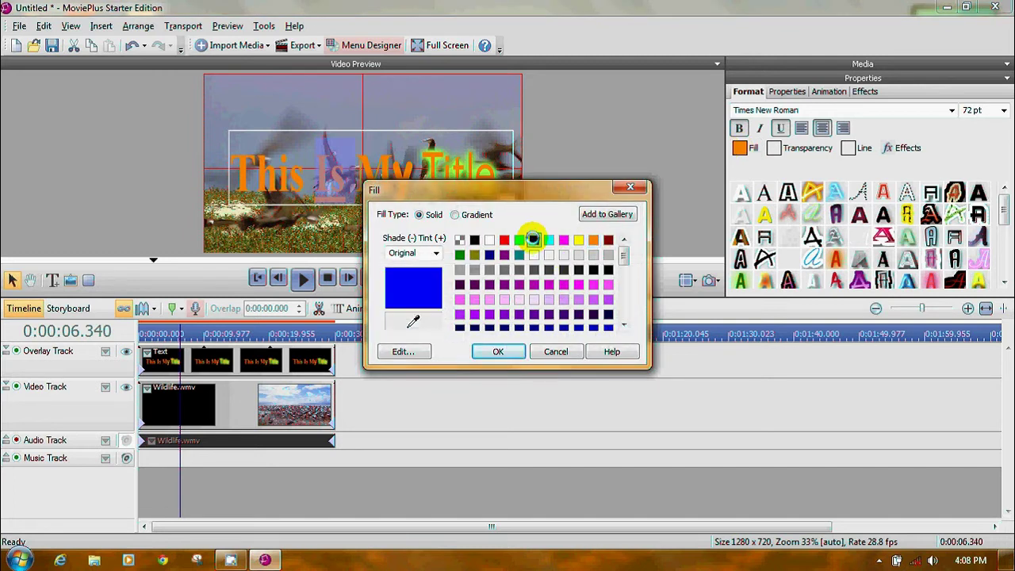
{"action": "left_click", "coordinate": [498, 351]}
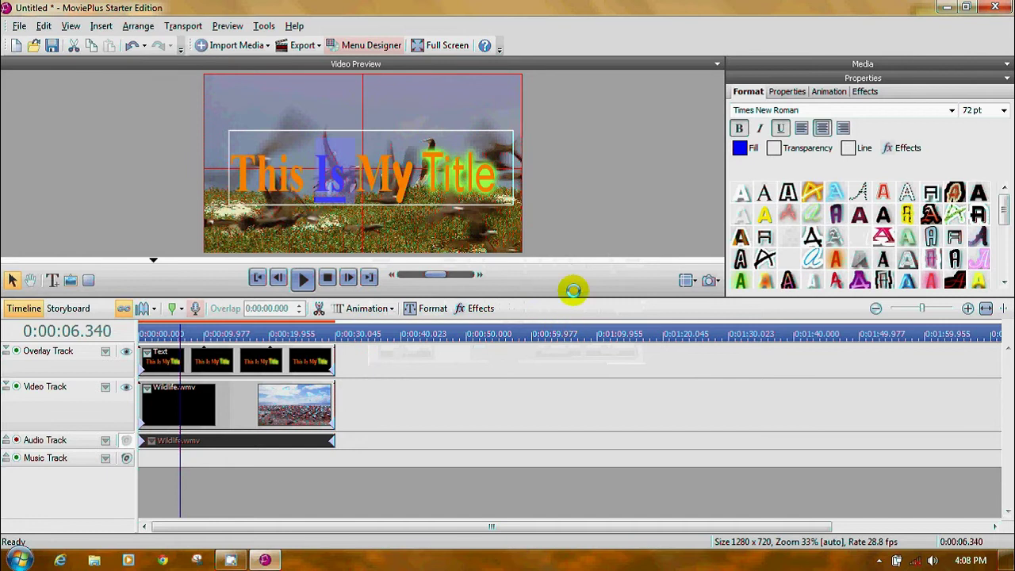
{"action": "left_click", "coordinate": [584, 229]}
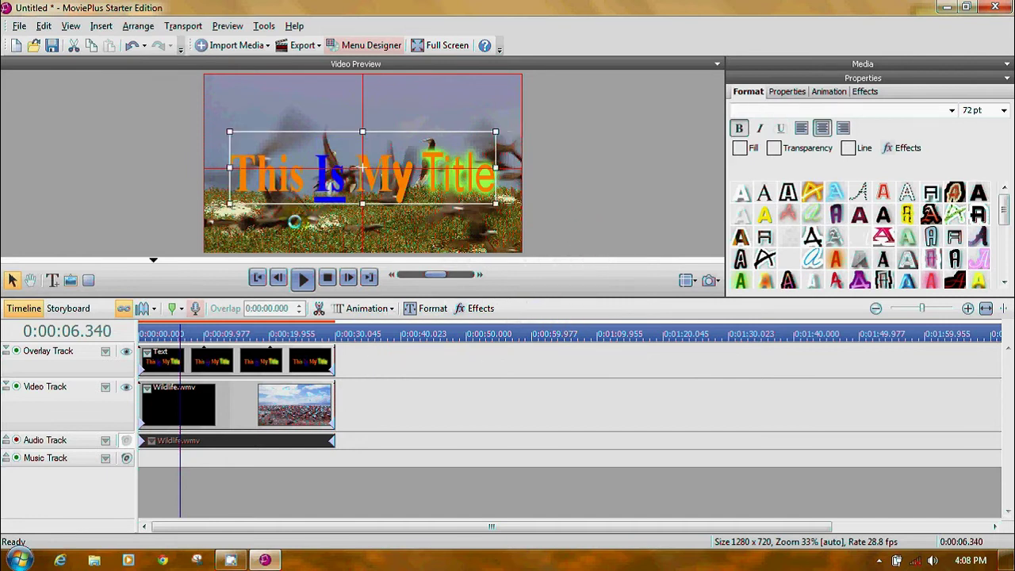
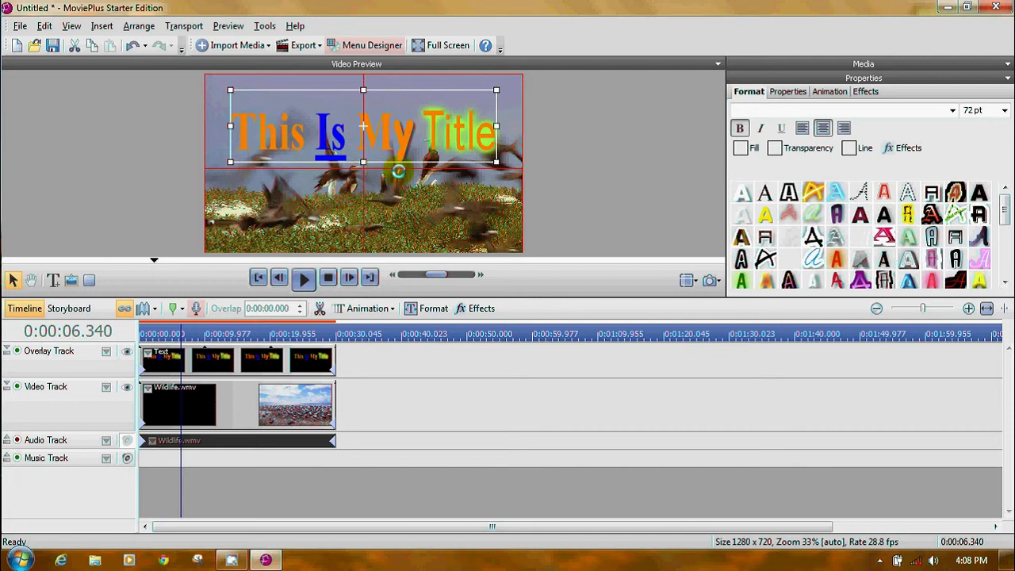
Lower the horizontal guide to the grassy area and add a second caption reading "My Name" centred on the guides there.
{"action": "left_click_drag", "start_coordinate": [512, 168], "coordinate": [506, 216]}
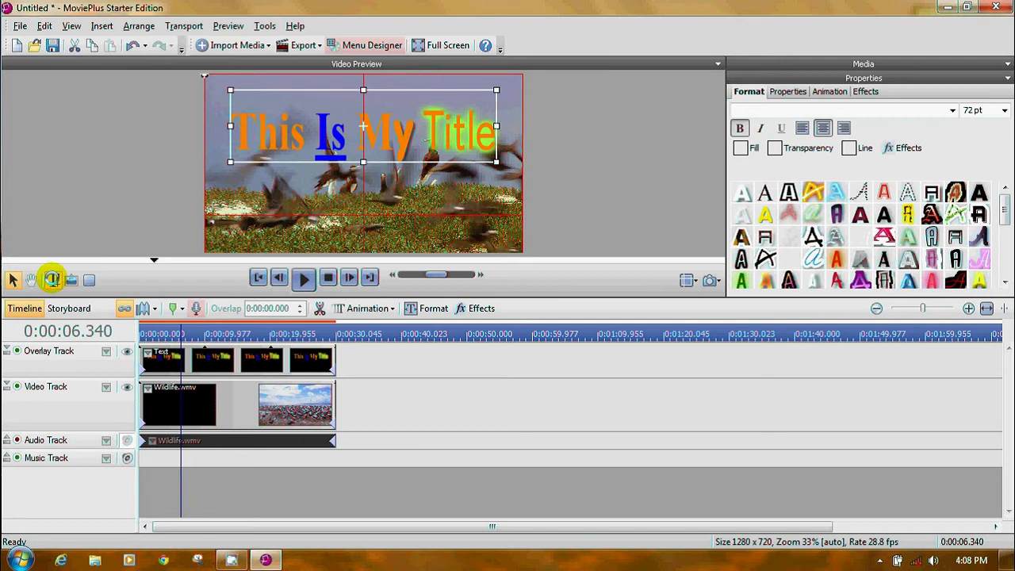
{"action": "left_click", "coordinate": [52, 278]}
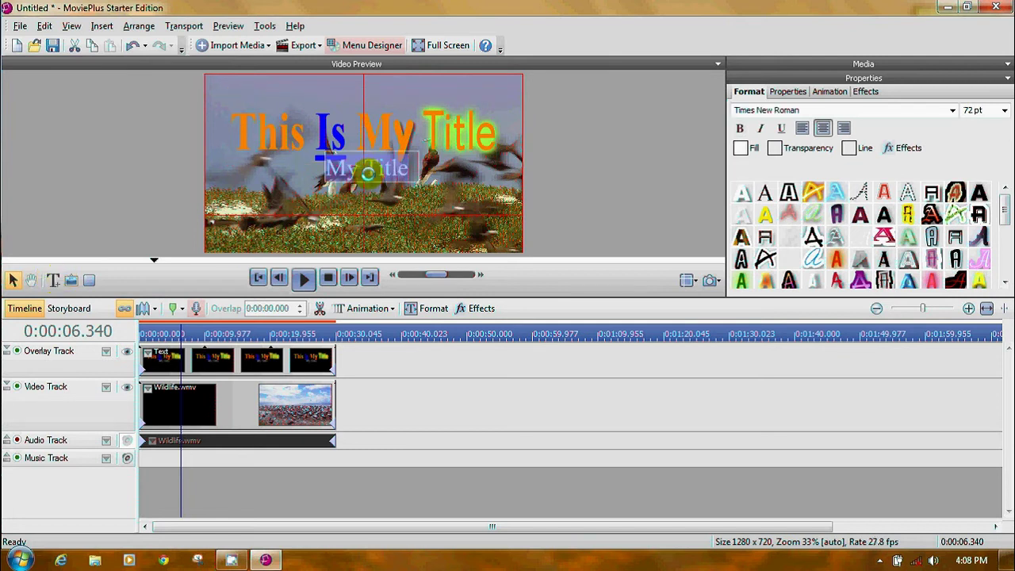
{"action": "left_click", "coordinate": [355, 179]}
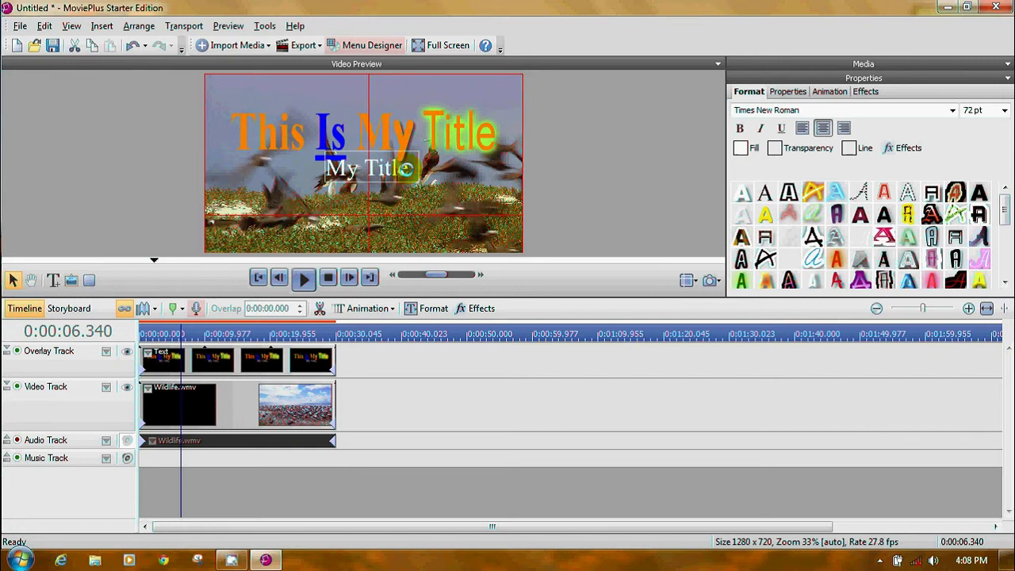
{"action": "triple_click", "coordinate": [405, 168]}
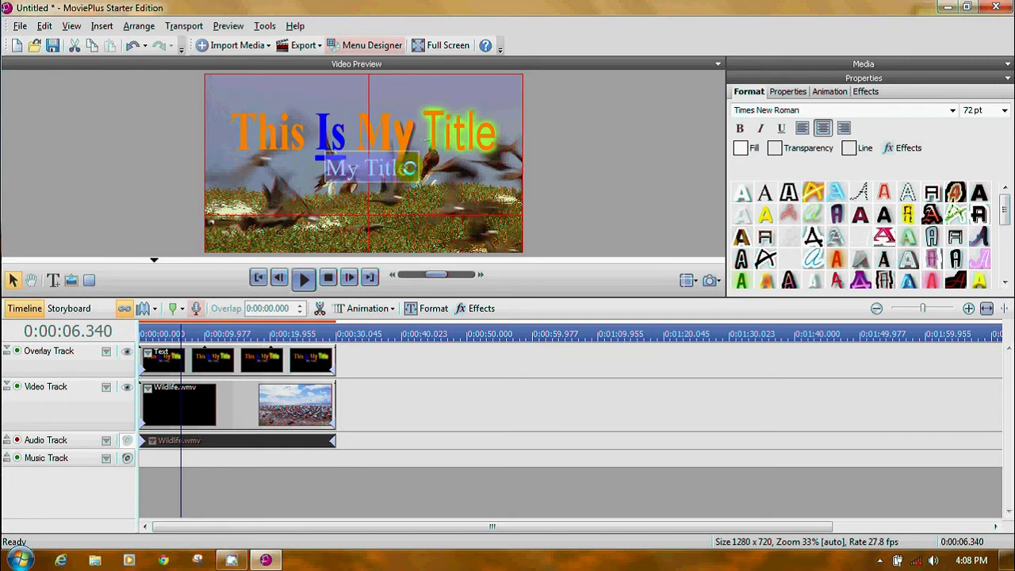
{"action": "type", "text": "My Name"}
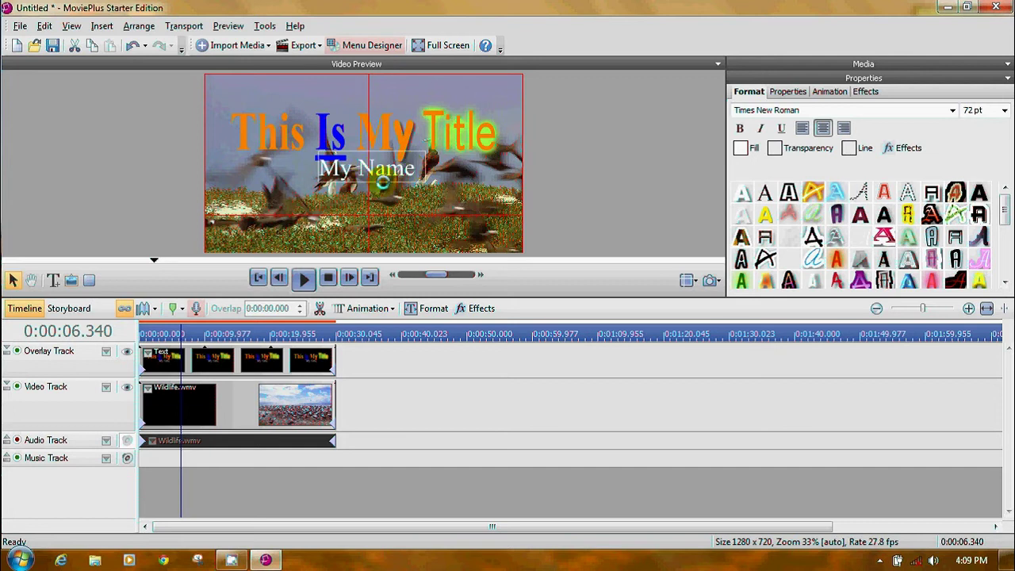
{"action": "left_click_drag", "start_coordinate": [367, 180], "coordinate": [372, 212]}
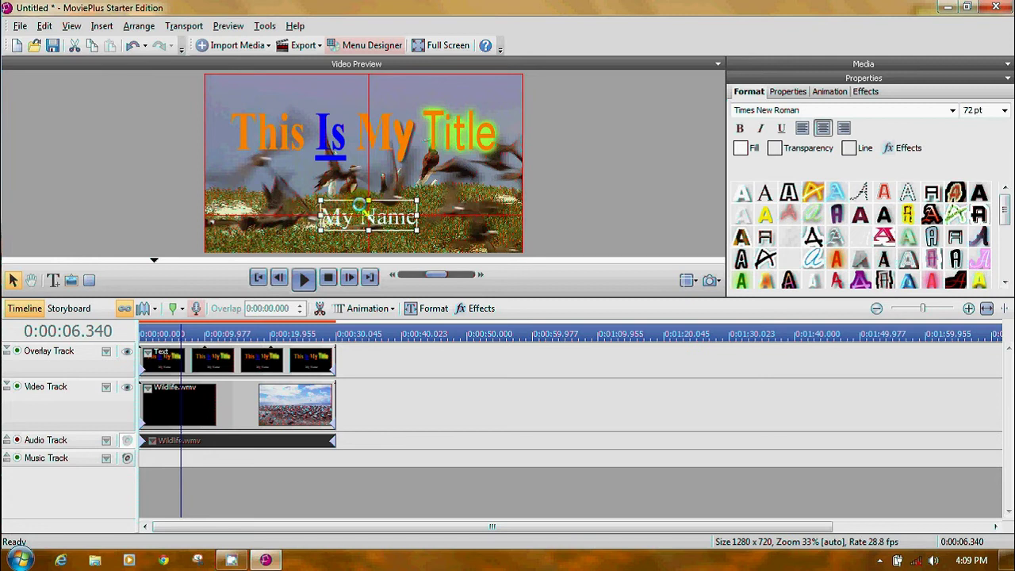
Make the "My Name" caption bold and apply the yellow-to-purple, black-outlined Heather BTN text style to it.
{"action": "double_click", "coordinate": [355, 208]}
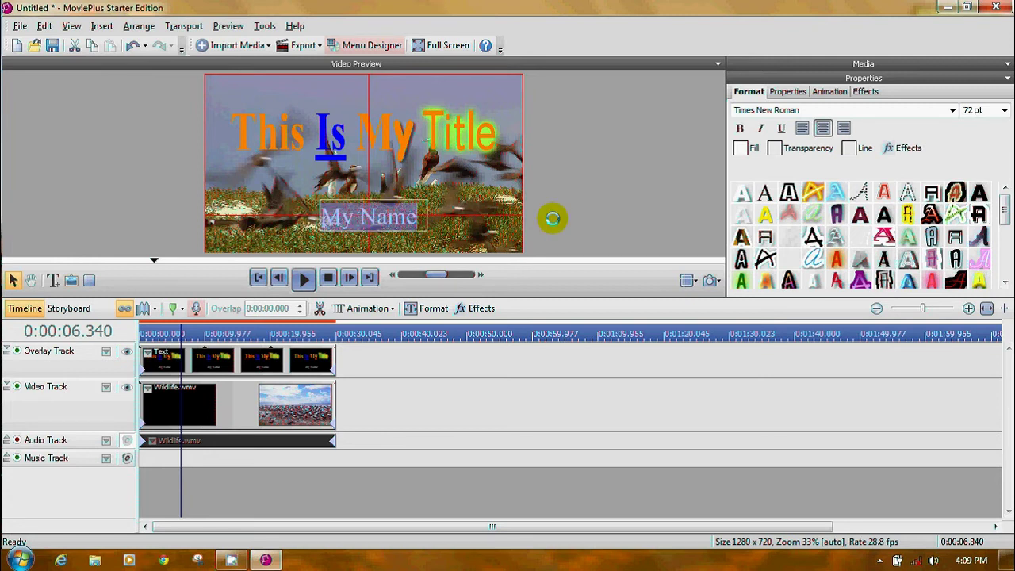
{"action": "left_click", "coordinate": [738, 127]}
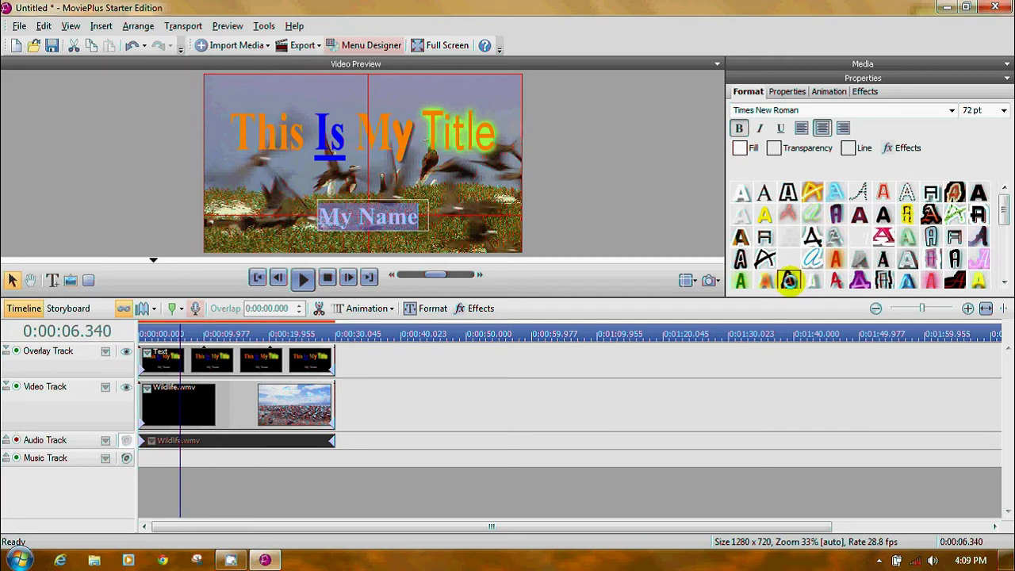
{"action": "left_click", "coordinate": [788, 280]}
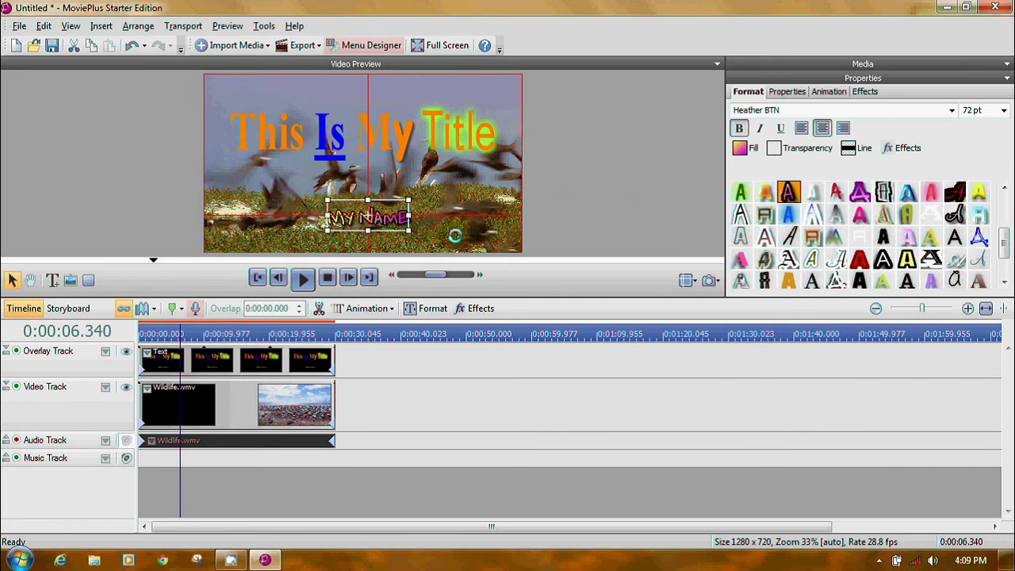
Enlarge the "My Name" caption and recentre it on the crossing of the guides.
{"action": "left_click_drag", "start_coordinate": [408, 200], "coordinate": [440, 191]}
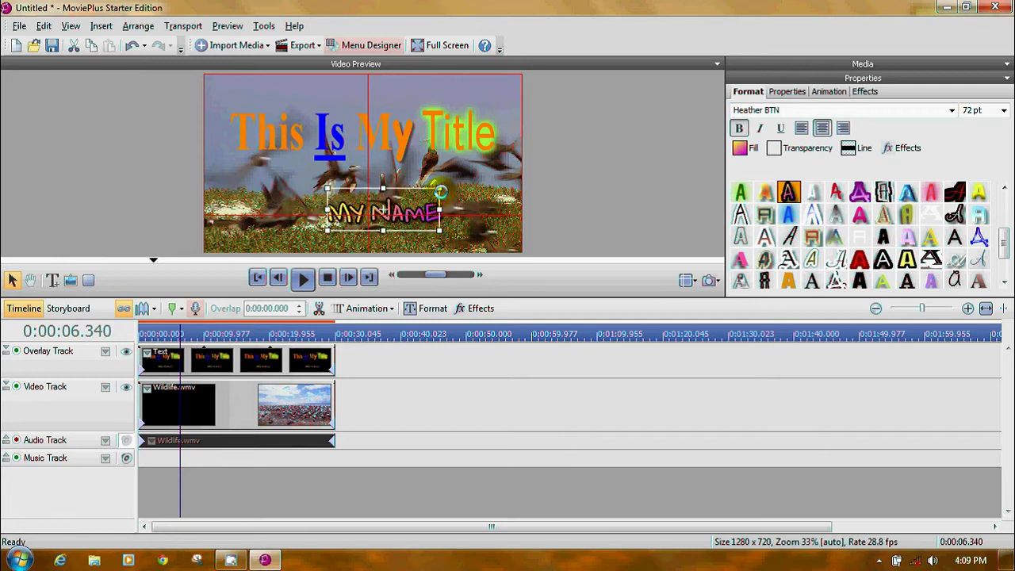
{"action": "left_click_drag", "start_coordinate": [383, 211], "coordinate": [367, 214]}
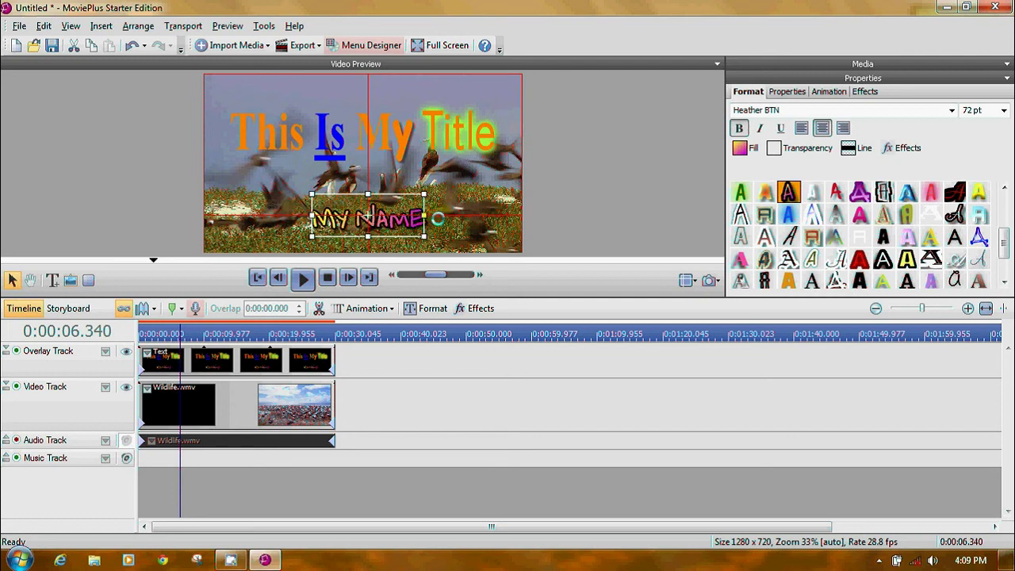
{"action": "left_click", "coordinate": [616, 211]}
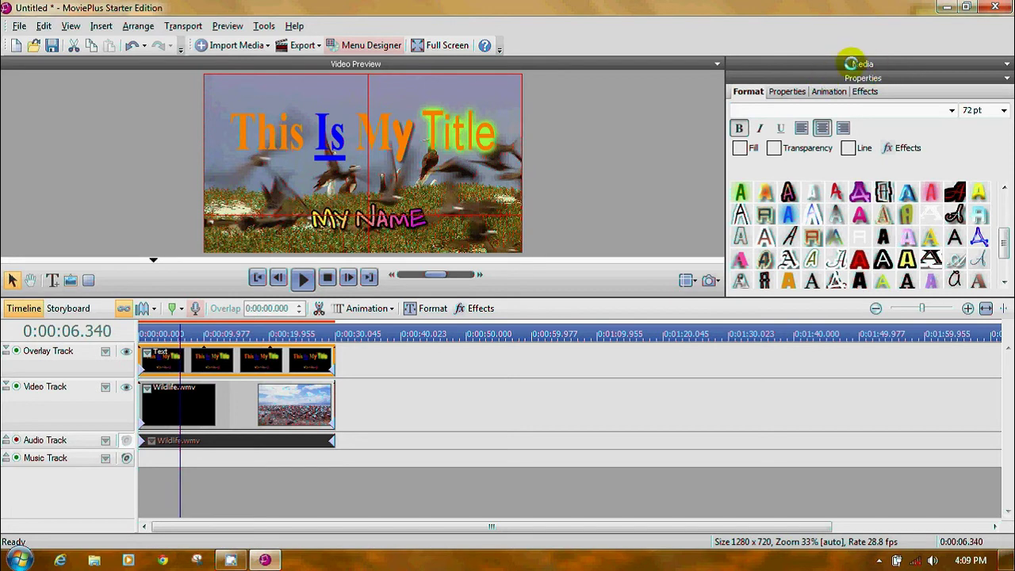
Trim the end of the text clip on the Overlay Track to a duration of about 10.6 seconds.
{"action": "left_click", "coordinate": [787, 92]}
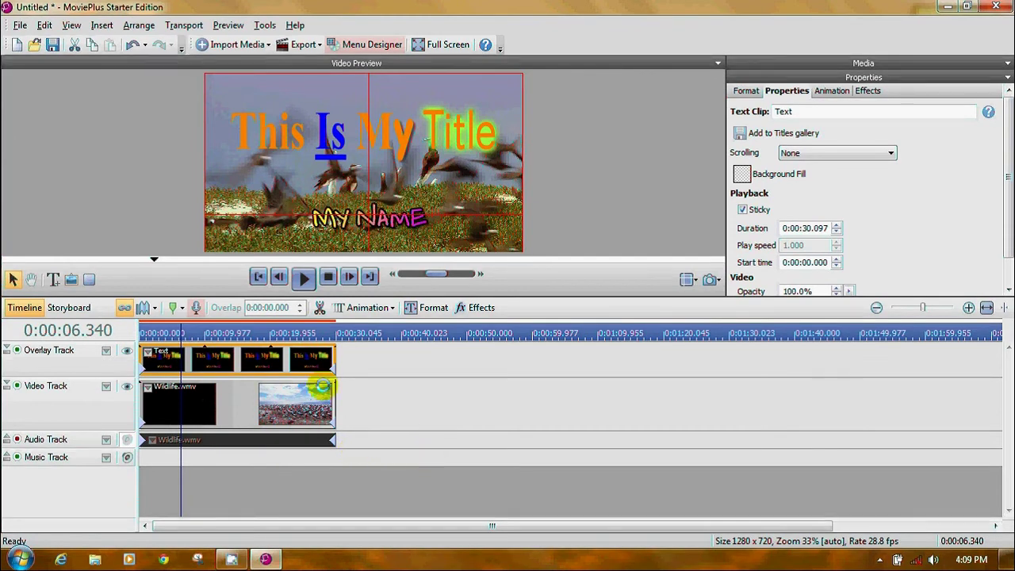
{"action": "left_click_drag", "start_coordinate": [336, 359], "coordinate": [209, 357]}
{"action": "left_click", "coordinate": [803, 134]}
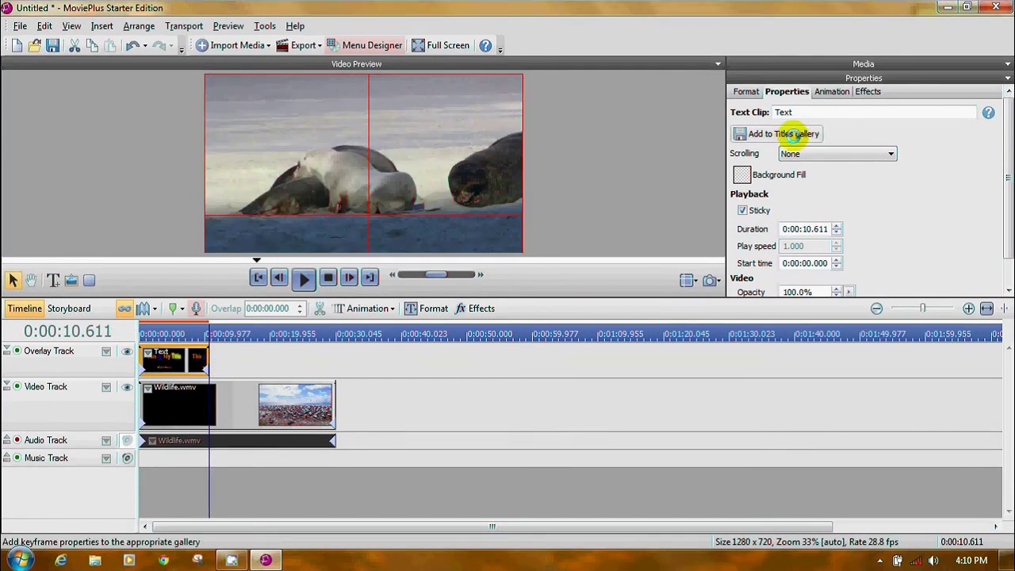
Give the text clip the Zoom & Fade in animation with the Zoom Words Character-Centred preset.
{"action": "left_click", "coordinate": [833, 91]}
{"action": "left_click", "coordinate": [745, 122]}
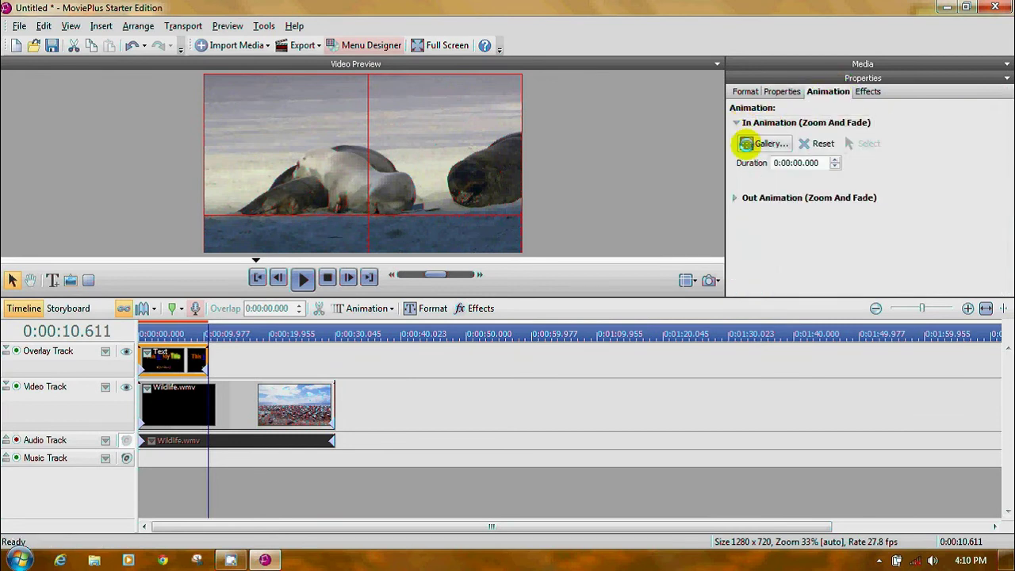
{"action": "left_click", "coordinate": [747, 142]}
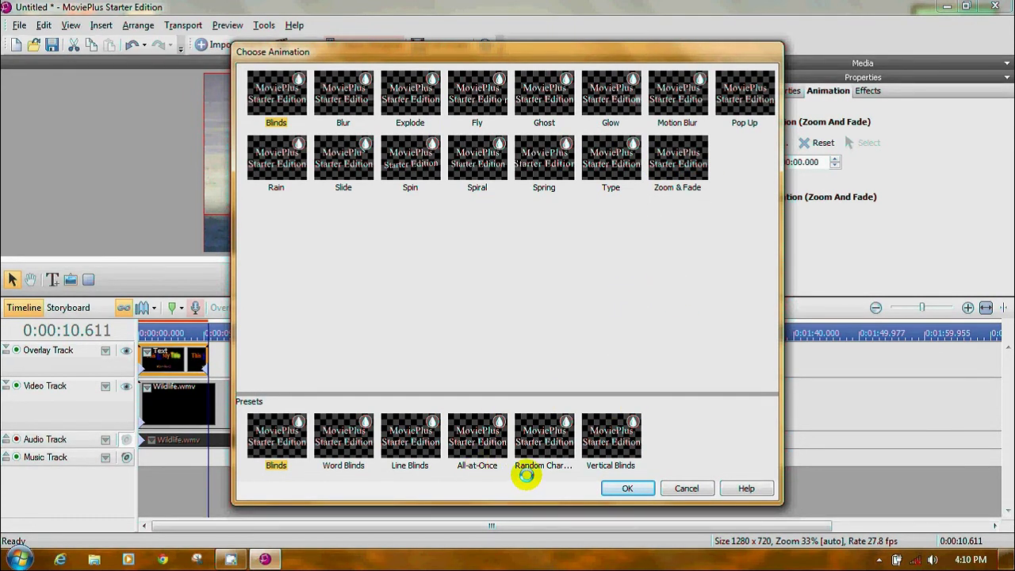
{"action": "left_click", "coordinate": [670, 164]}
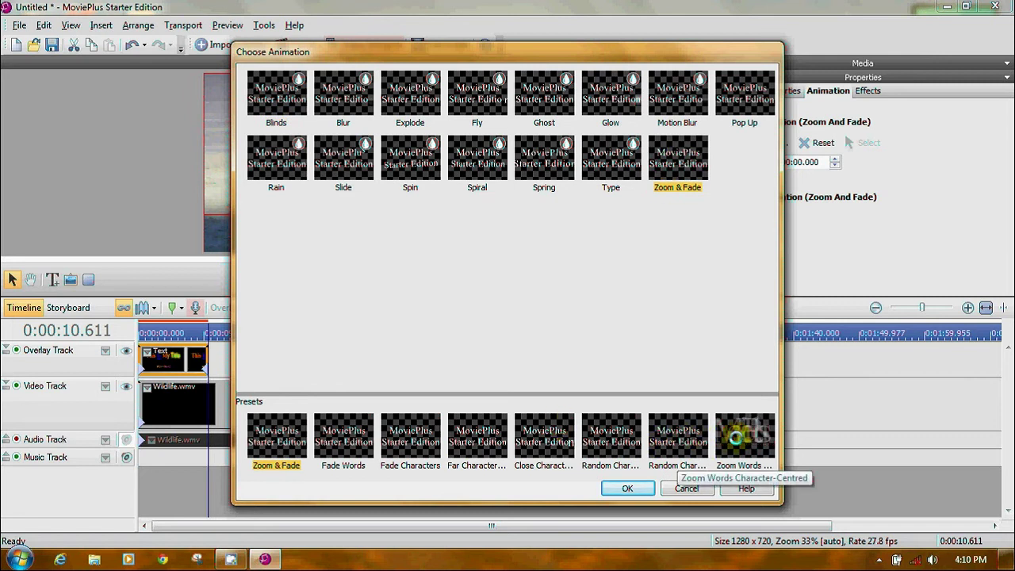
{"action": "left_click", "coordinate": [735, 436]}
{"action": "left_click", "coordinate": [626, 490]}
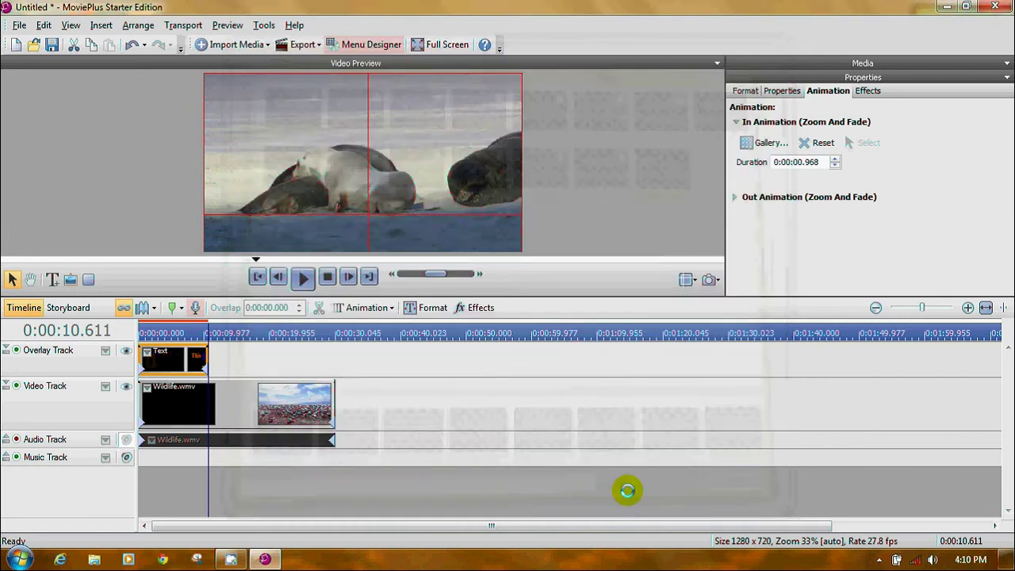
Play back the opening of the timeline to check the captions' zoom-in animation.
{"action": "left_click", "coordinate": [141, 327]}
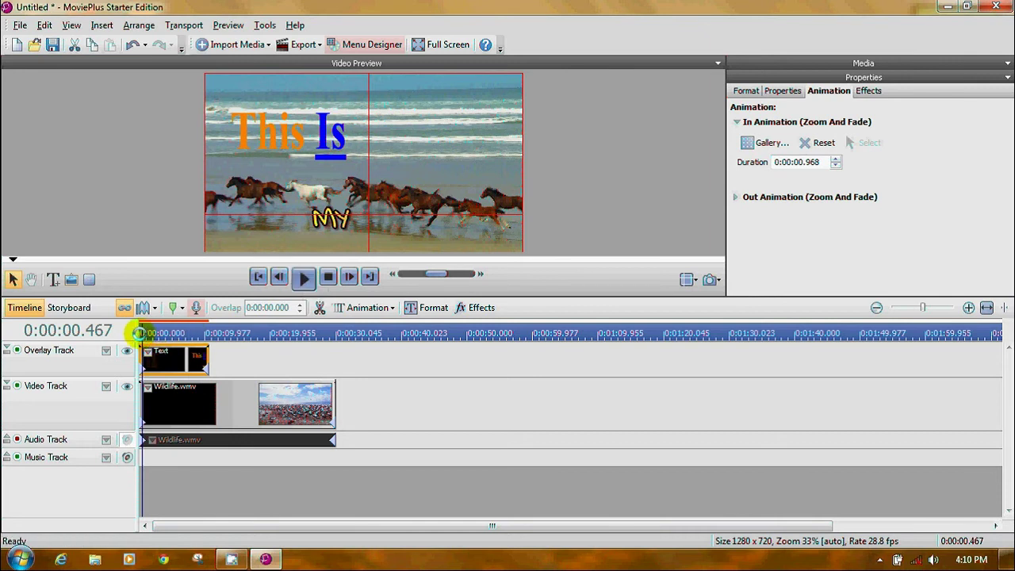
{"action": "left_click", "coordinate": [137, 332]}
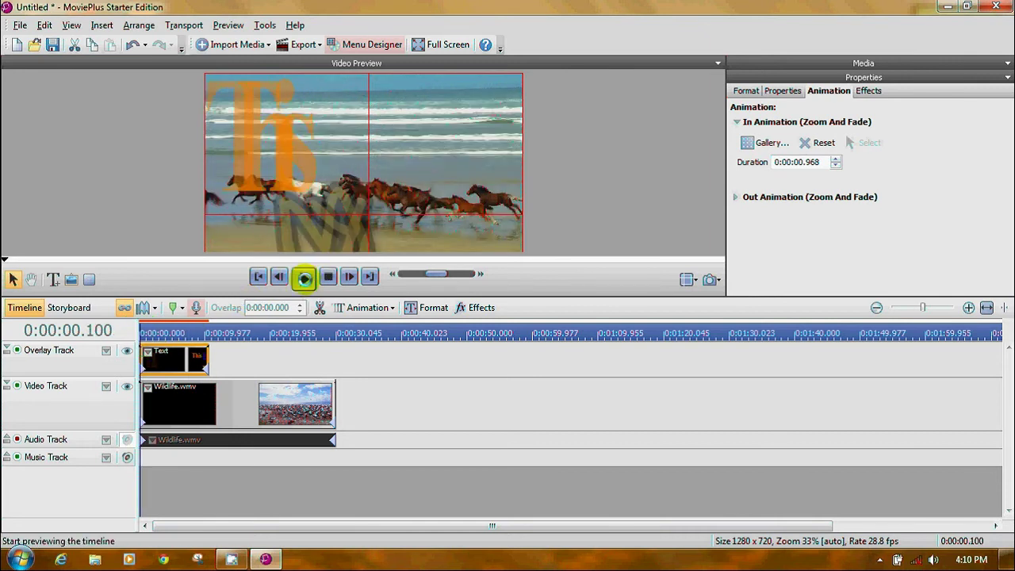
{"action": "left_click", "coordinate": [304, 278]}
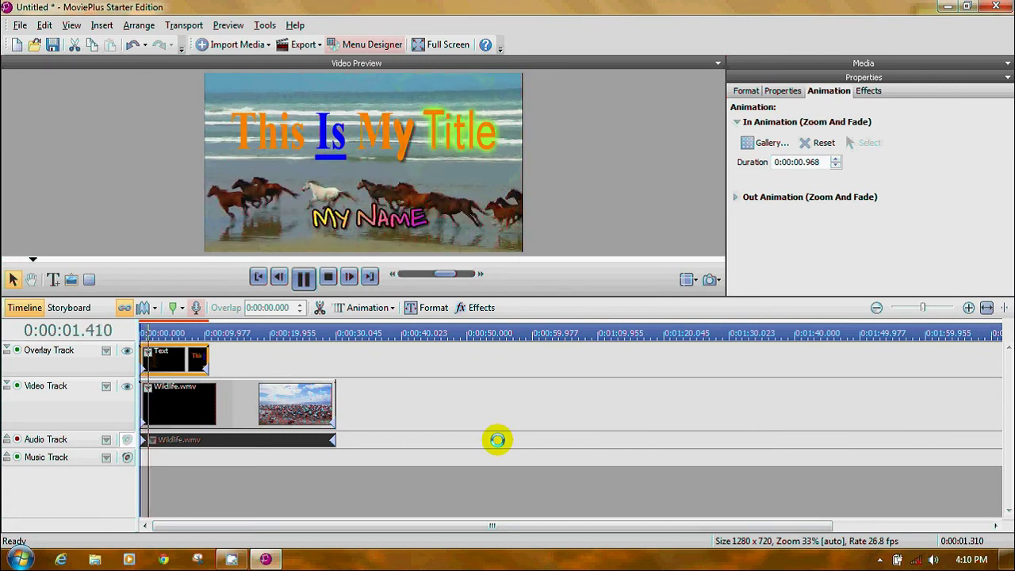
{"action": "left_click", "coordinate": [304, 277]}
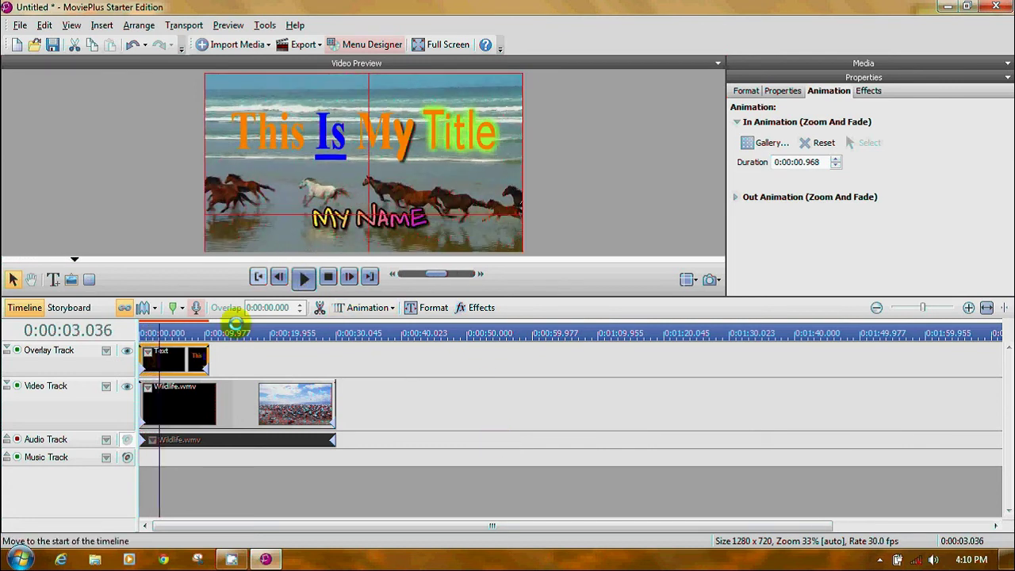
Move the text clip slightly later on the Overlay Track and preview the timeline from the start.
{"action": "left_click_drag", "start_coordinate": [171, 353], "coordinate": [188, 359]}
{"action": "left_click", "coordinate": [140, 330]}
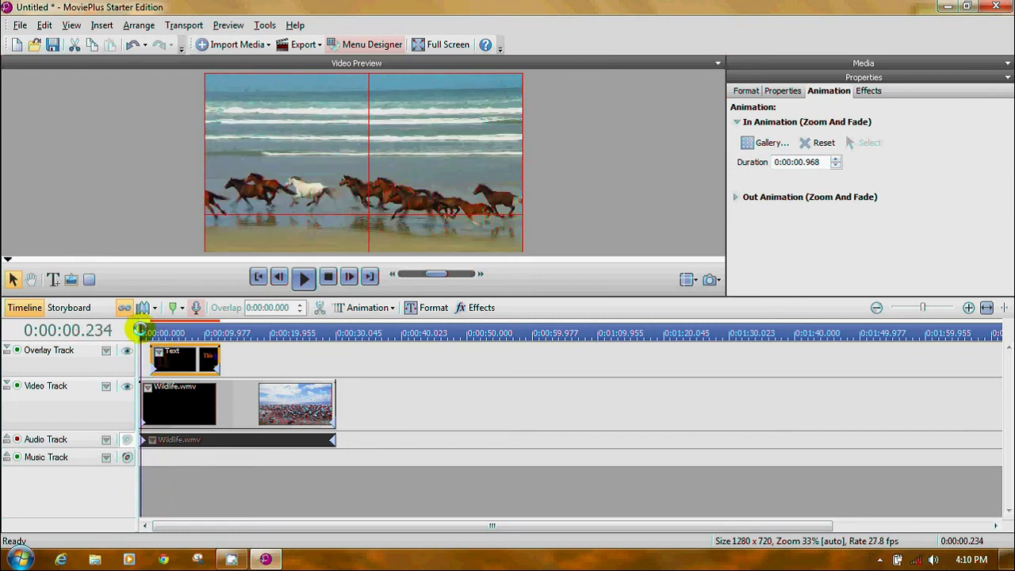
{"action": "left_click", "coordinate": [304, 277]}
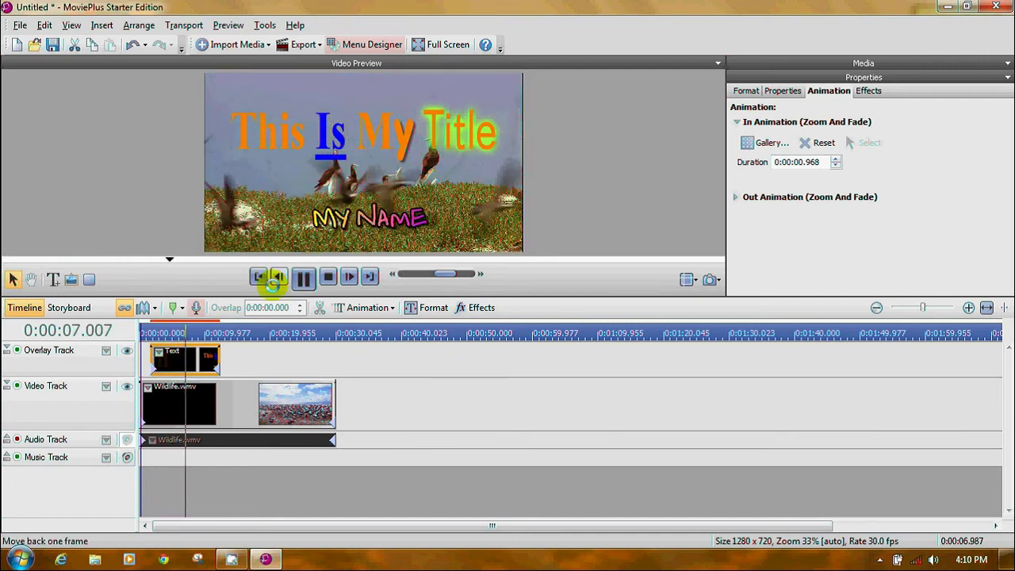
{"action": "left_click", "coordinate": [304, 275]}
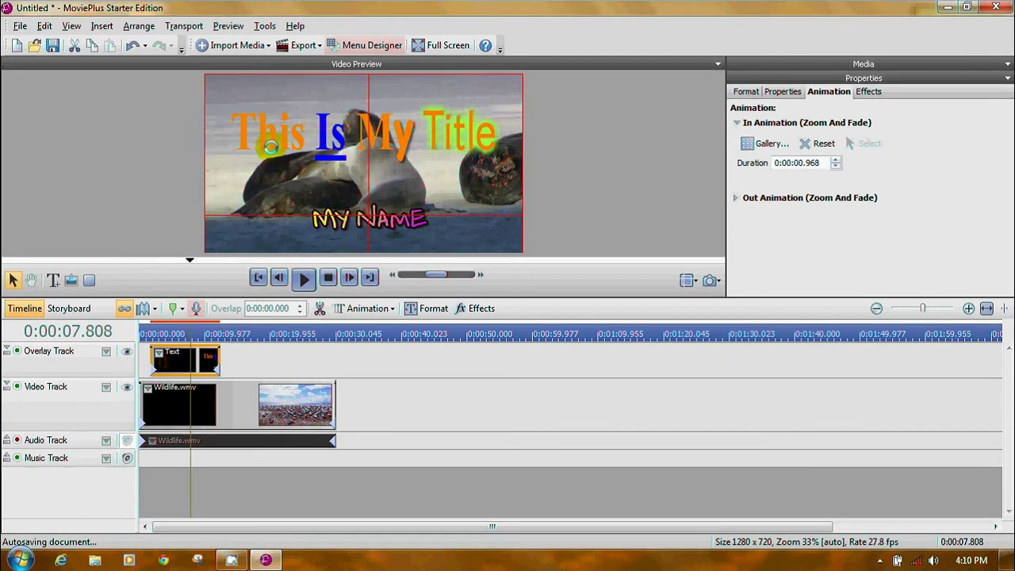
Apply the Fade Words preset of Zoom & Fade as the "My Name" caption's in animation and return the playhead near the start.
{"action": "left_click", "coordinate": [390, 224]}
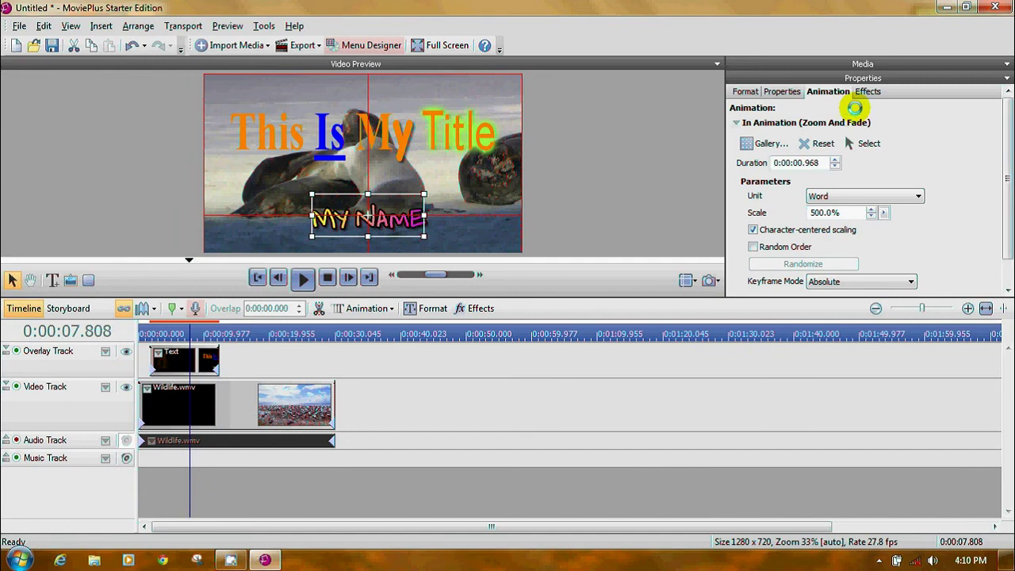
{"action": "left_click", "coordinate": [750, 143]}
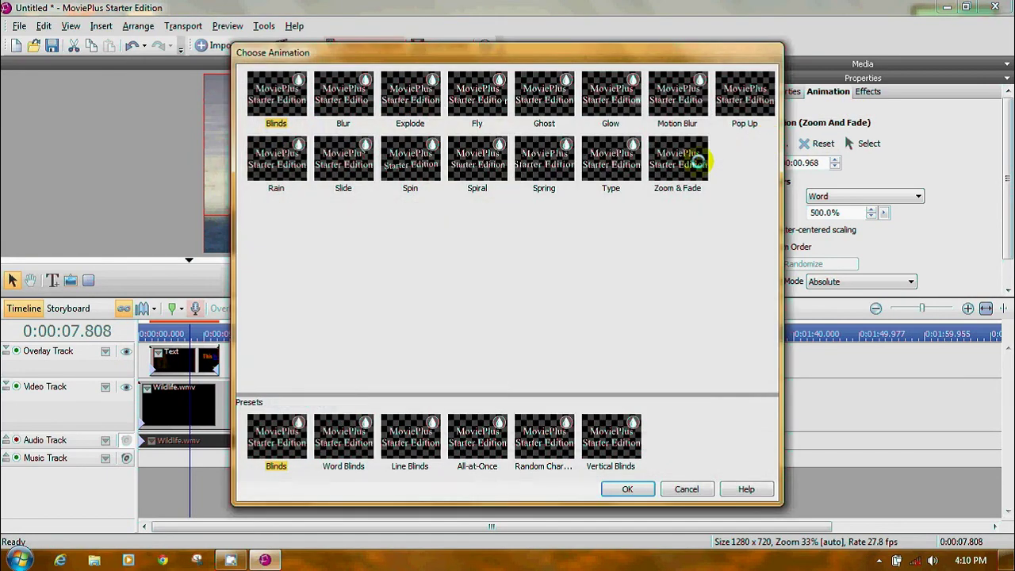
{"action": "left_click", "coordinate": [678, 159]}
{"action": "left_click", "coordinate": [356, 430]}
{"action": "left_click", "coordinate": [625, 488]}
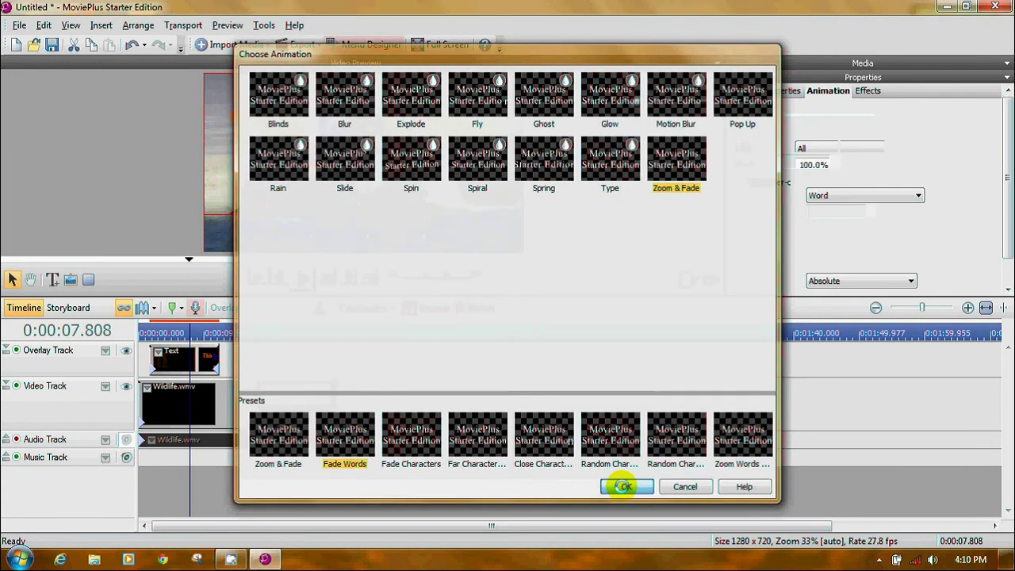
{"action": "left_click", "coordinate": [141, 331]}
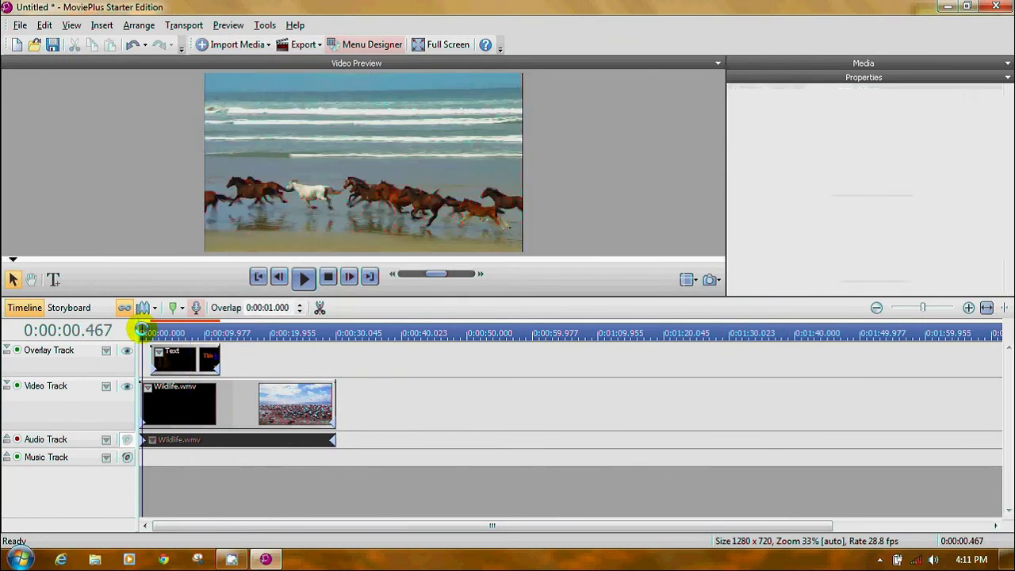
Preview the captions' in animations from the start of the timeline and select the "This Is My Title" caption.
{"action": "left_click", "coordinate": [299, 275]}
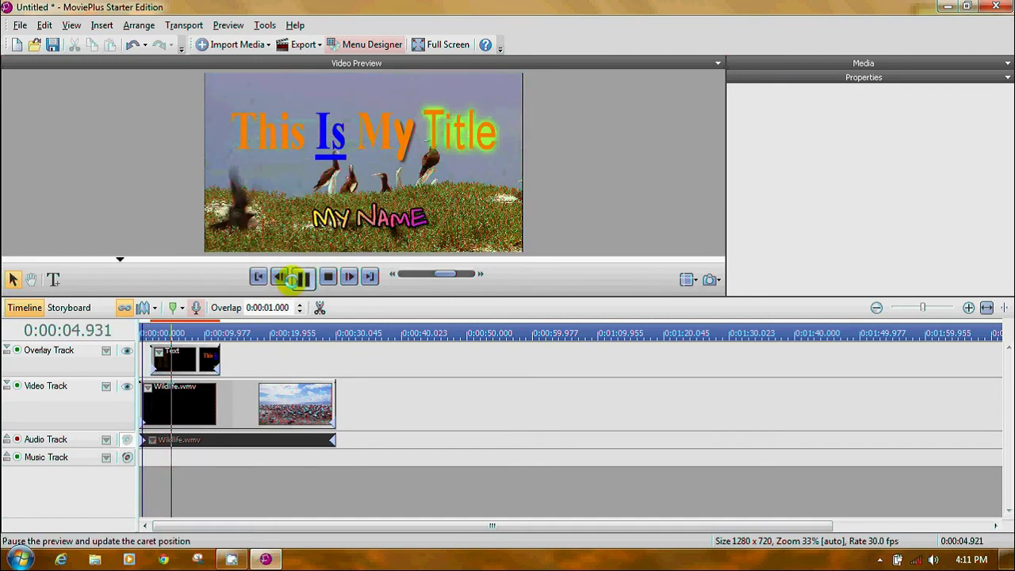
{"action": "left_click", "coordinate": [305, 276]}
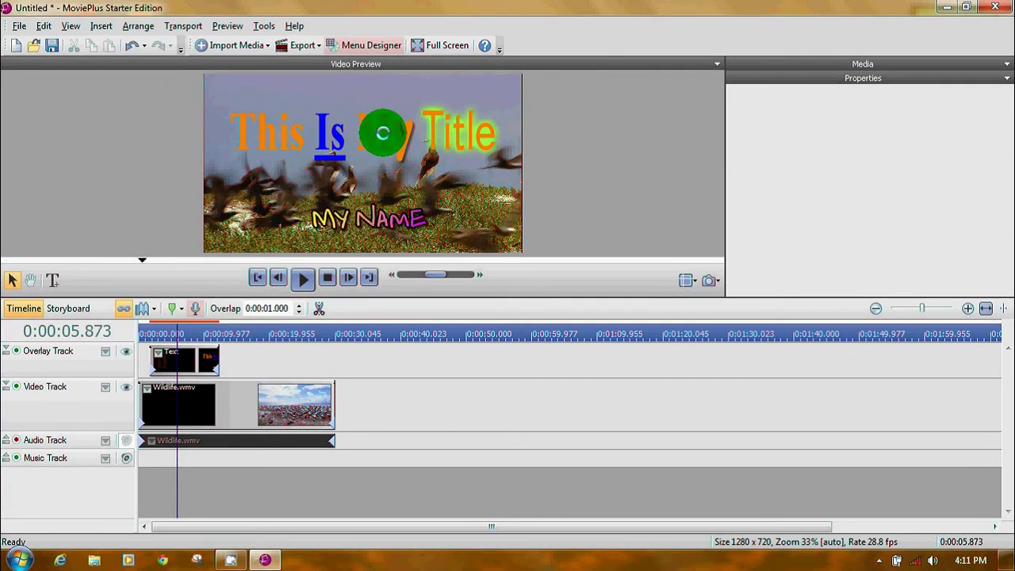
{"action": "left_click", "coordinate": [382, 133]}
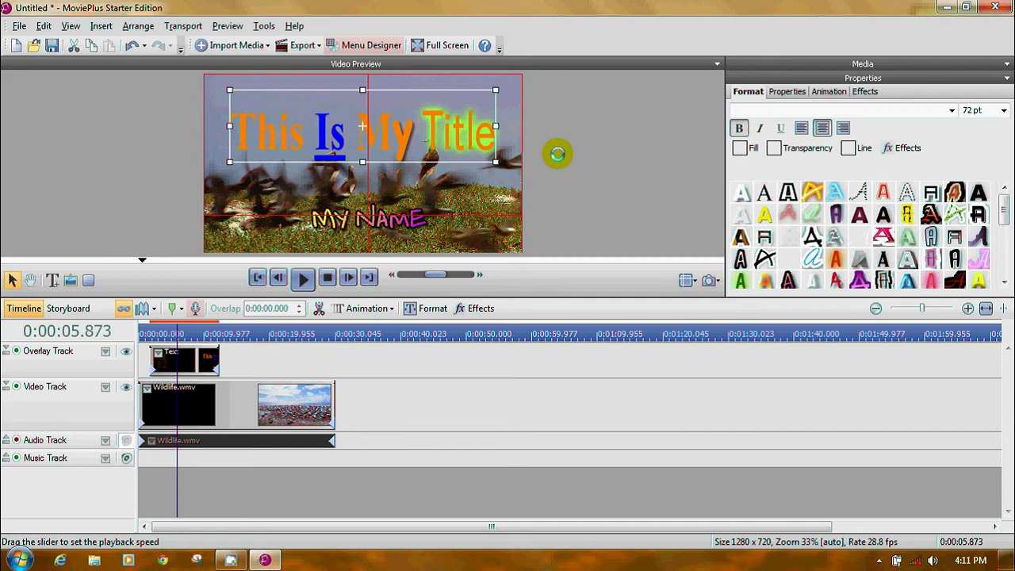
Begin exporting the movie to a Windows Media audio and video (*.wmv) file with the HD 720p30 template.
{"action": "left_click", "coordinate": [19, 26]}
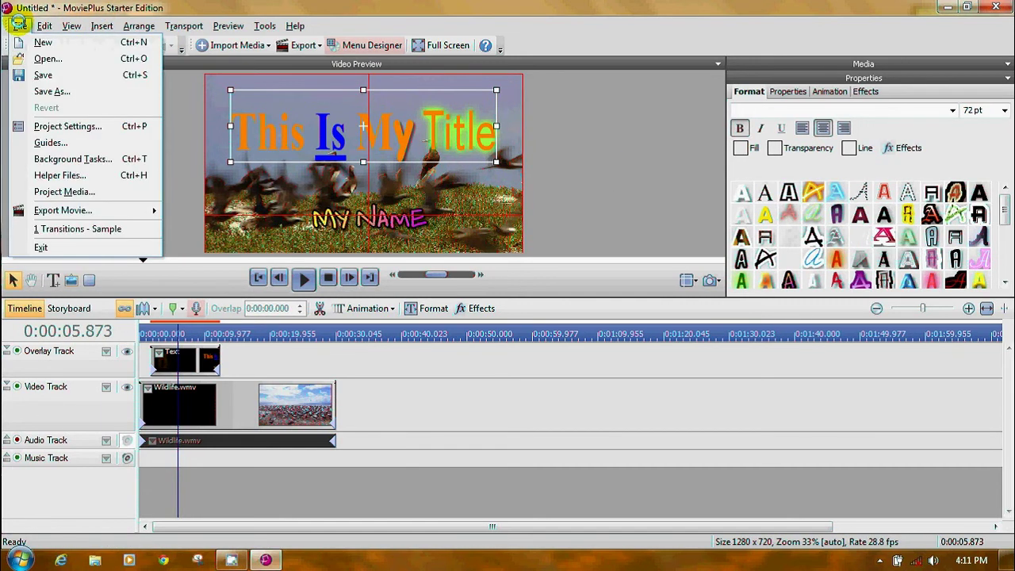
{"action": "mouse_move", "coordinate": [46, 209]}
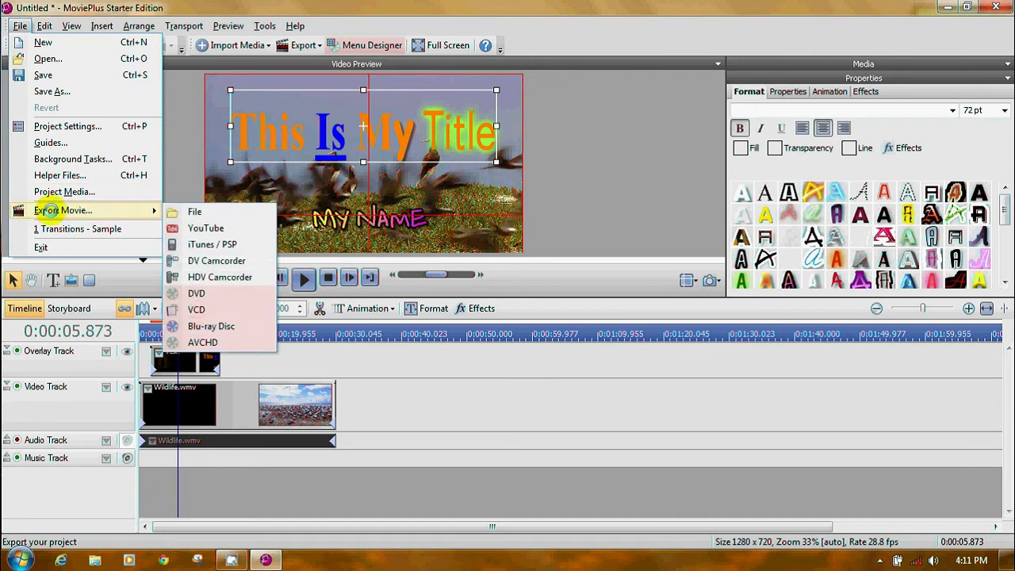
{"action": "left_click", "coordinate": [195, 211]}
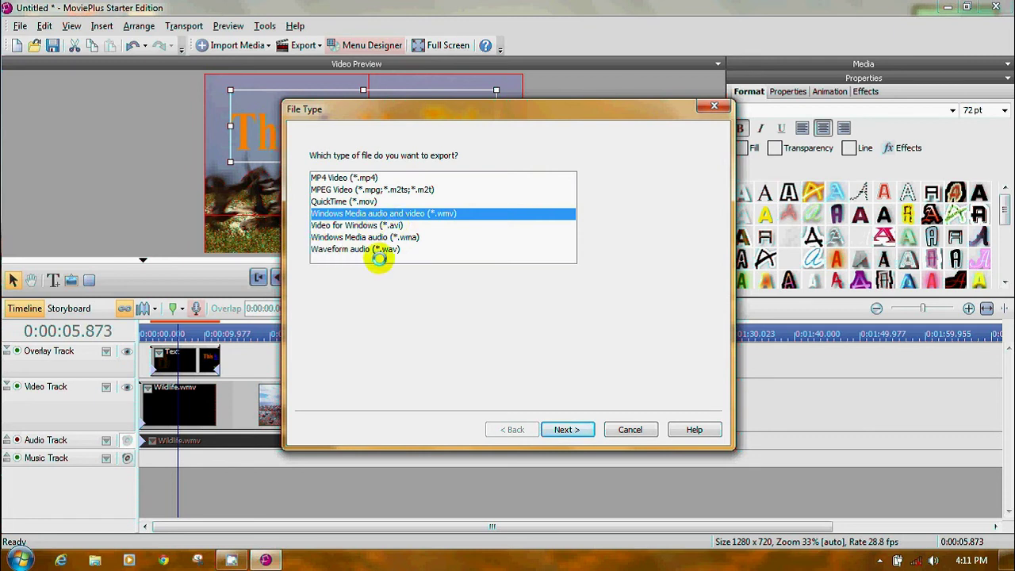
{"action": "left_click", "coordinate": [428, 215]}
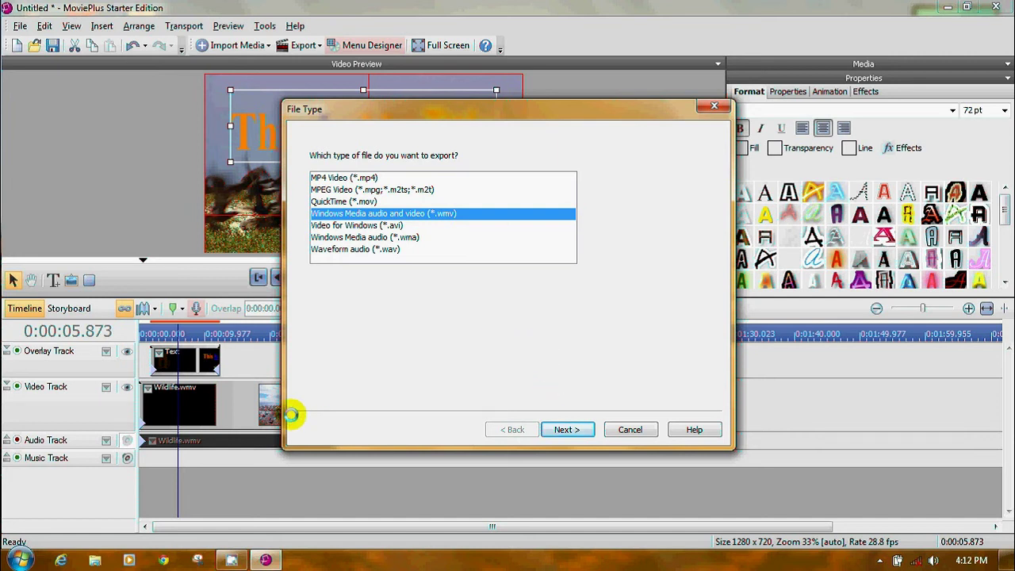
{"action": "left_click", "coordinate": [565, 428]}
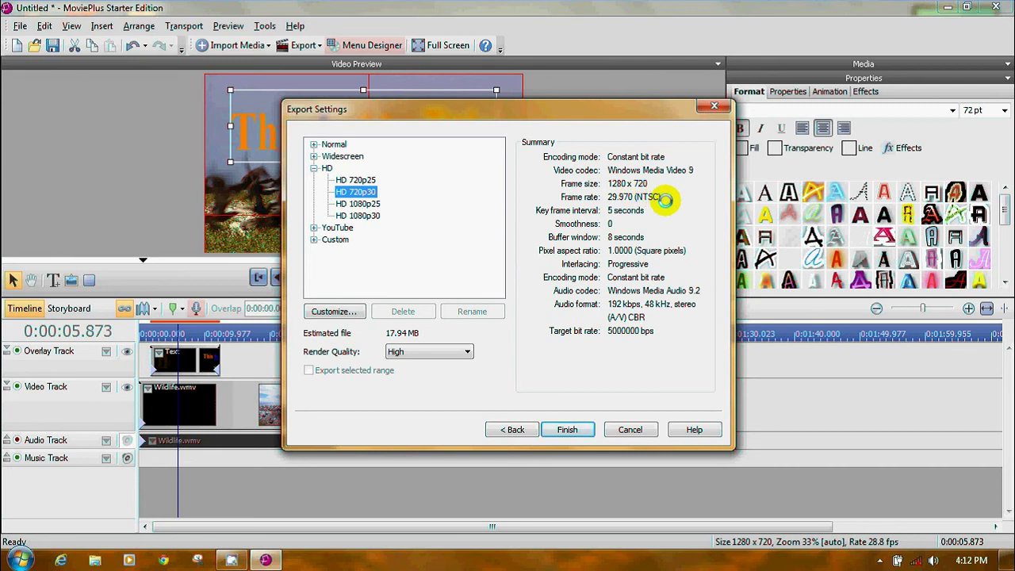
{"action": "left_click", "coordinate": [362, 179]}
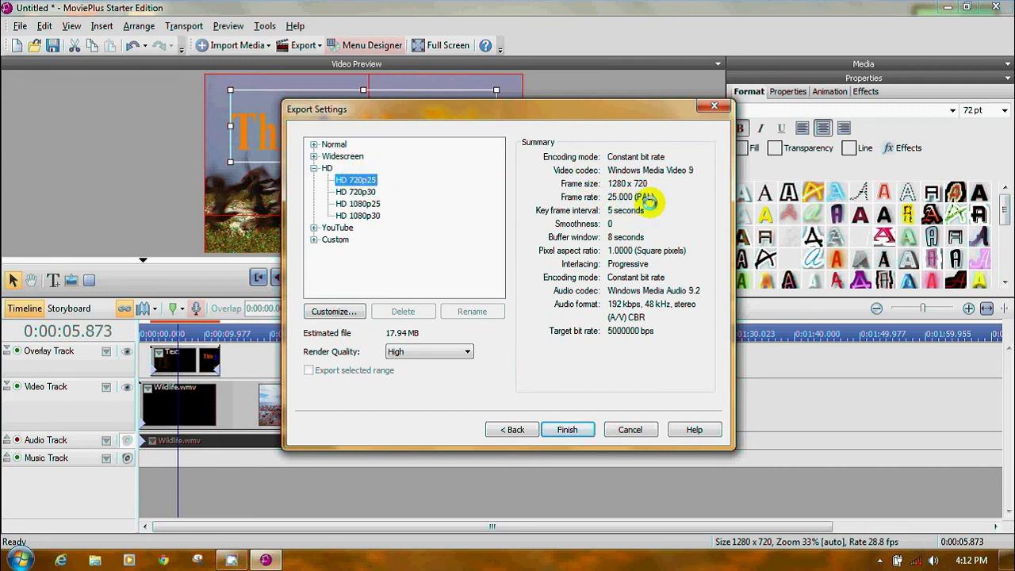
{"action": "left_click", "coordinate": [359, 191]}
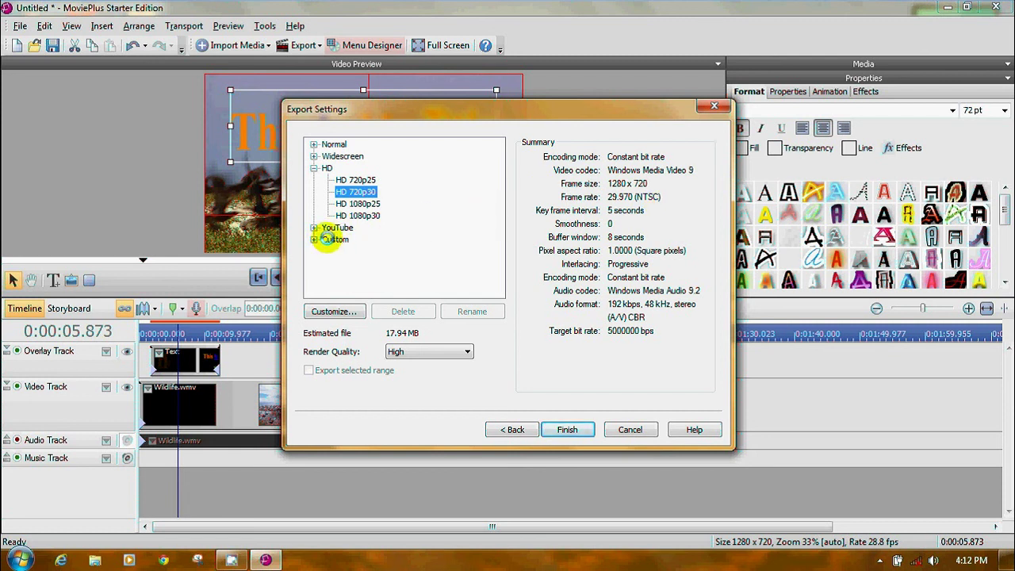
Examine the frame rate options in the HD 720p30 template's custom settings and close them without saving changes.
{"action": "left_click", "coordinate": [333, 312]}
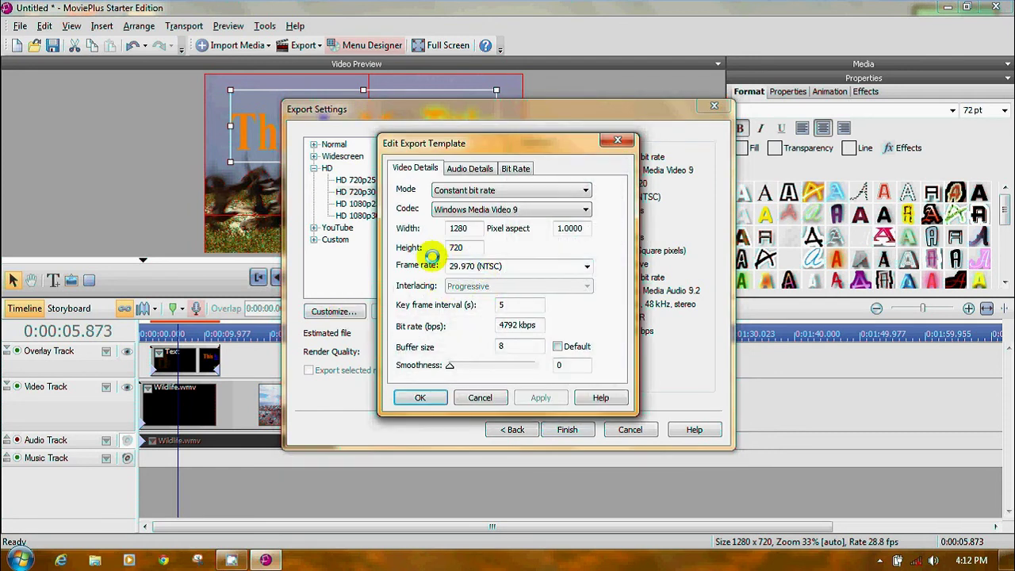
{"action": "left_click", "coordinate": [586, 265]}
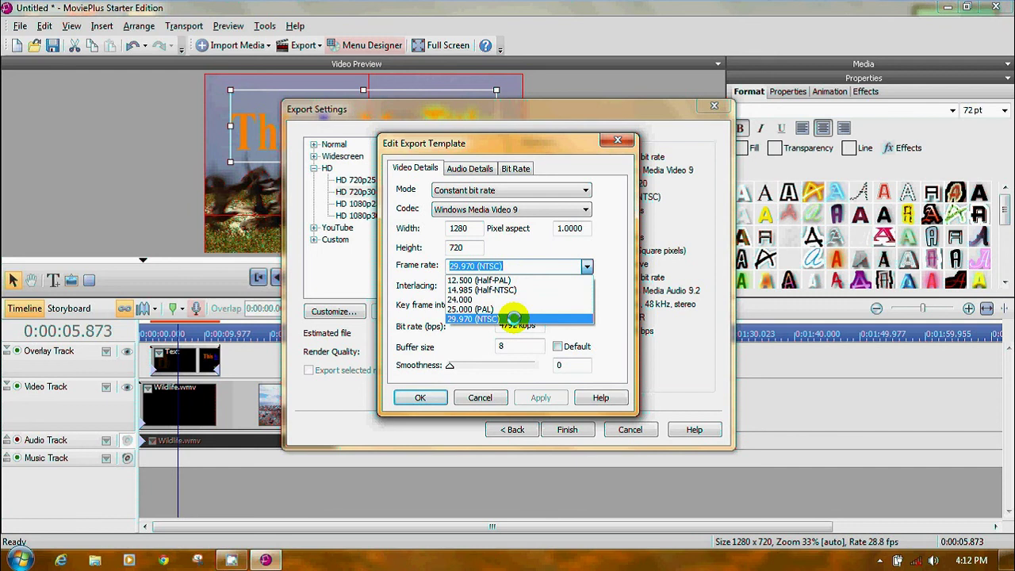
{"action": "left_click", "coordinate": [514, 318]}
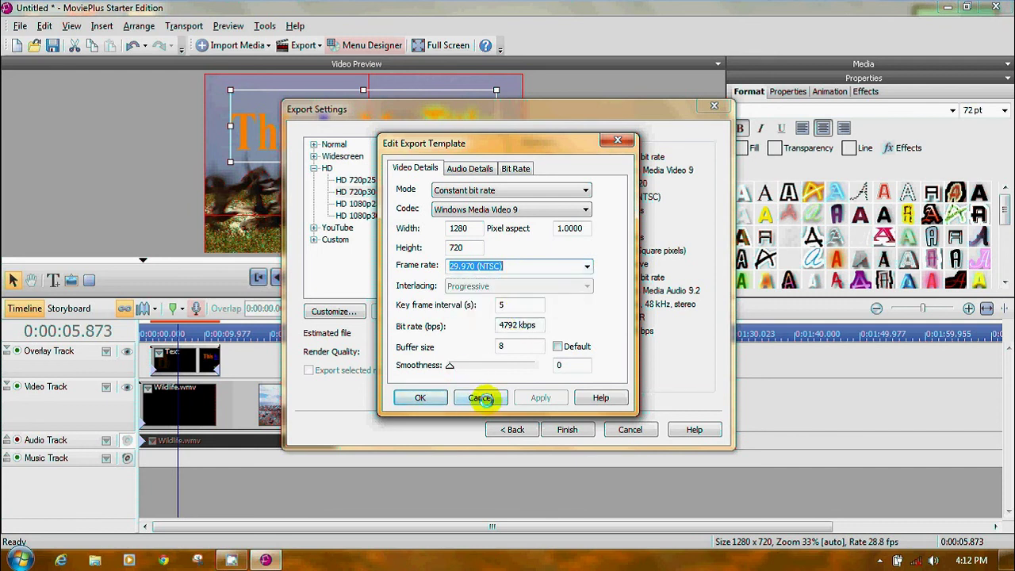
{"action": "left_click", "coordinate": [480, 397]}
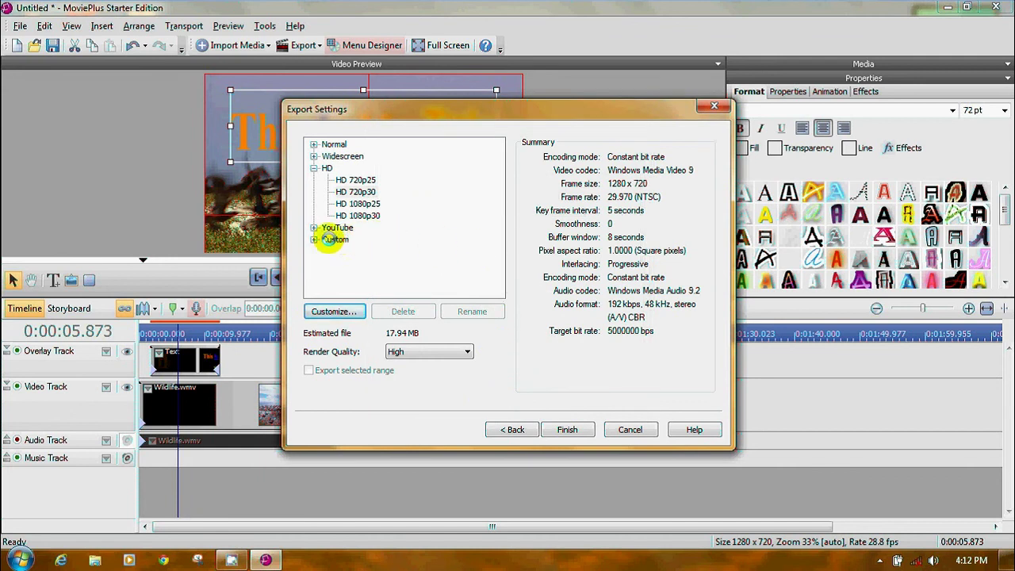
Select the US Video template from the custom export templates and collapse the custom group.
{"action": "left_click", "coordinate": [313, 239]}
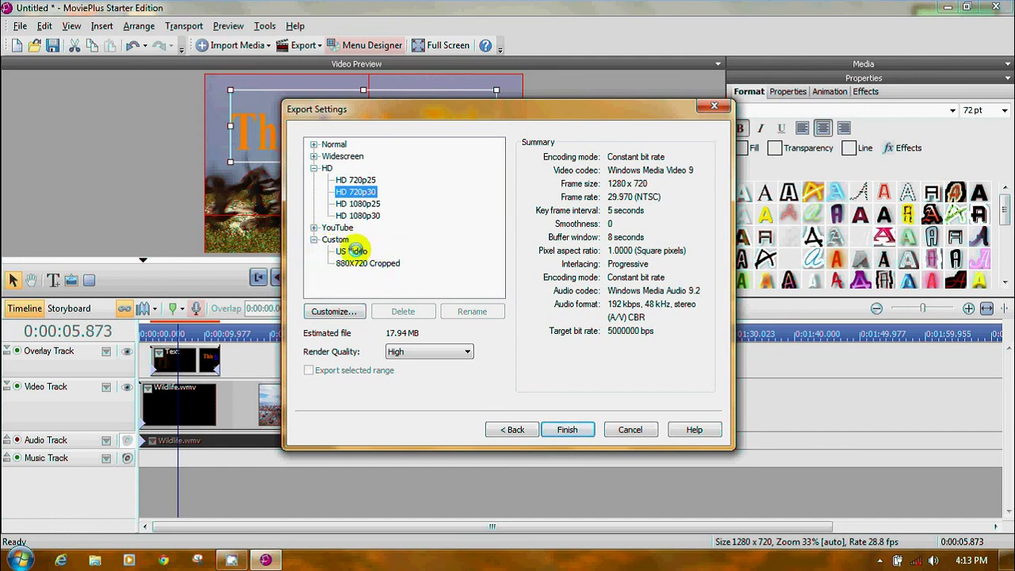
{"action": "left_click", "coordinate": [357, 251]}
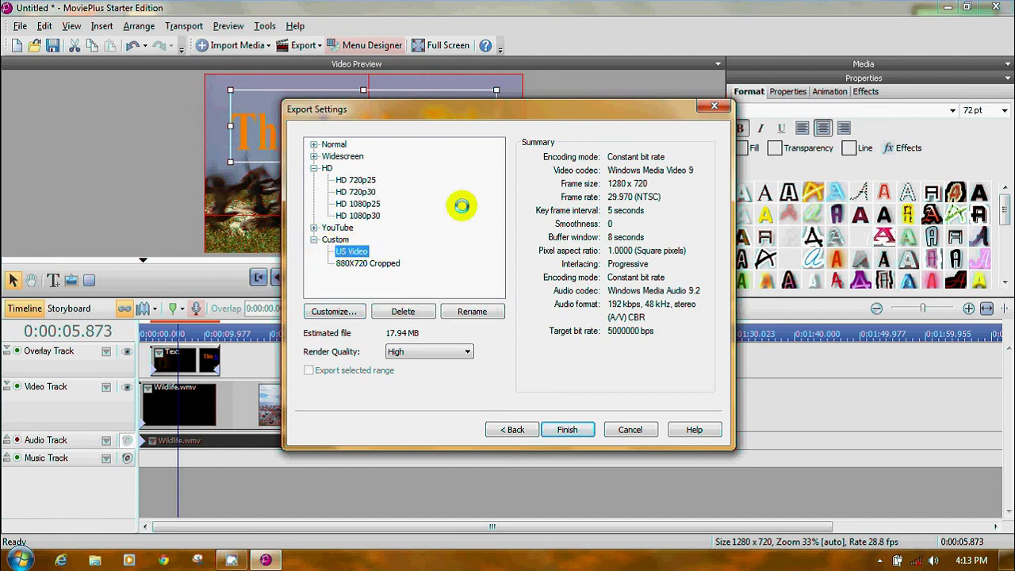
{"action": "left_click", "coordinate": [314, 238]}
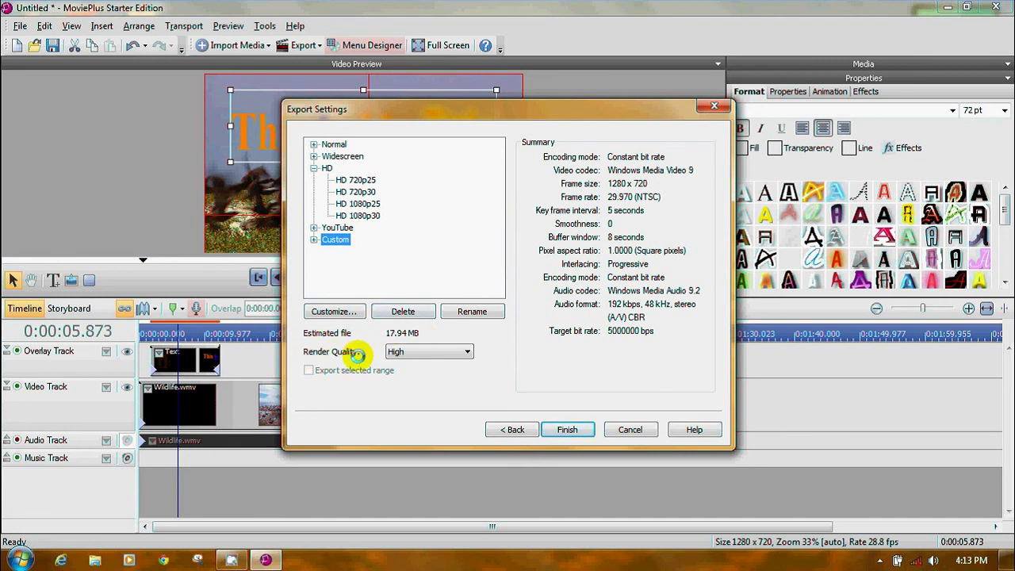
Choose High render quality, proceed to saving the exported movie file, and back out of the save.
{"action": "left_click", "coordinate": [462, 352]}
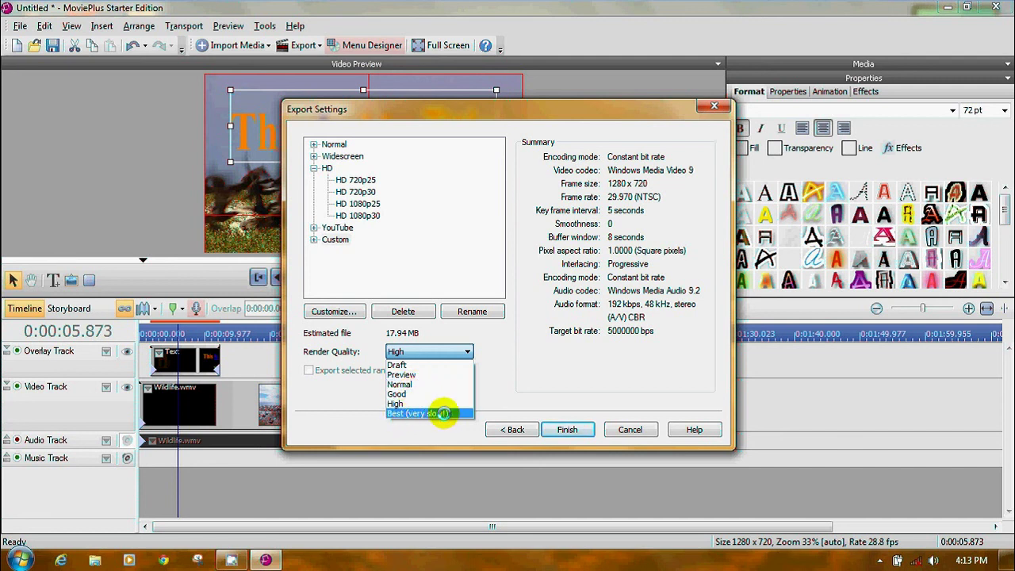
{"action": "left_click", "coordinate": [406, 401]}
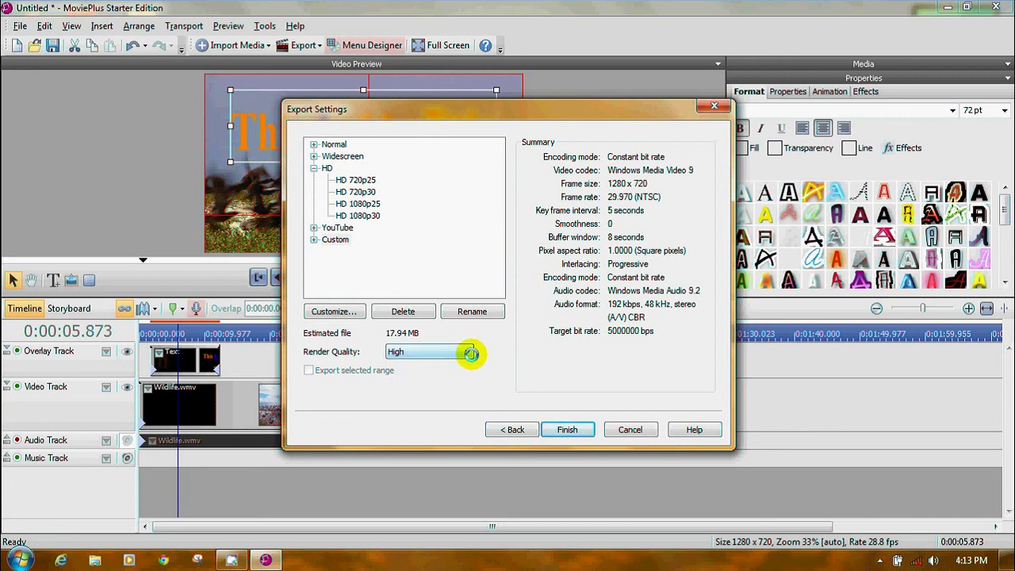
{"action": "left_click", "coordinate": [567, 428]}
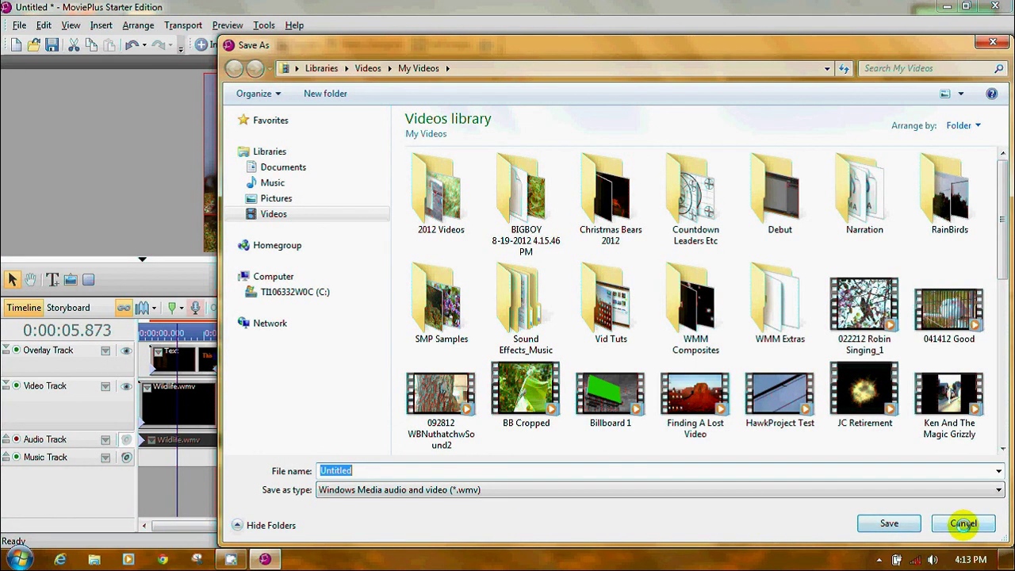
{"action": "left_click", "coordinate": [962, 523]}
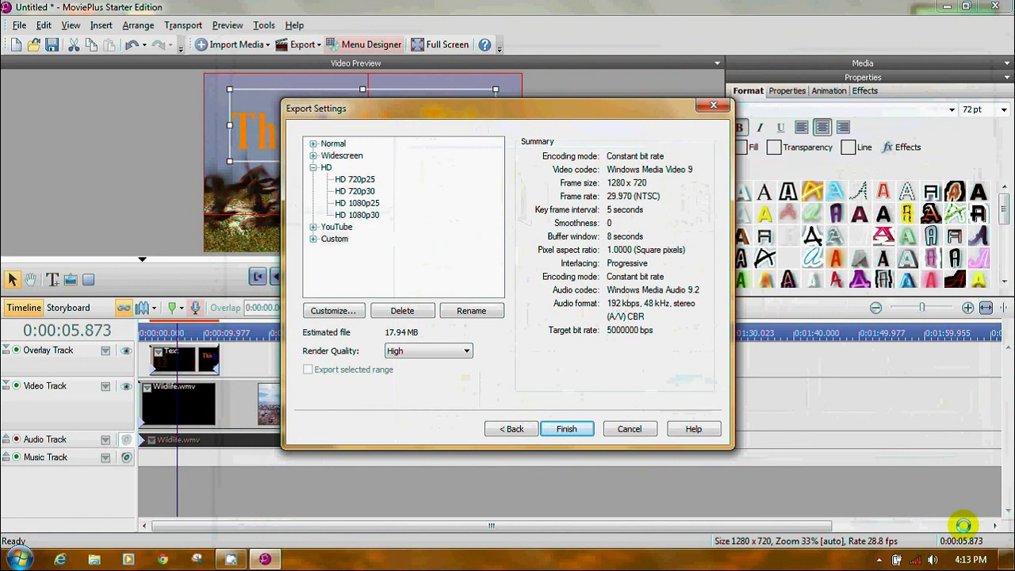